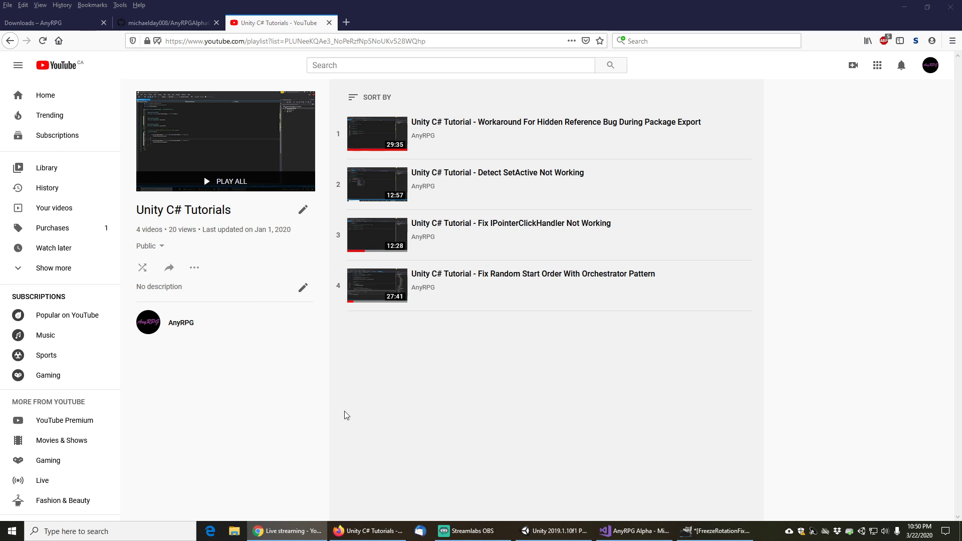
Orbit the Scene view around PushableSingleCube2, viewing it from high above and low beside it.
click(547, 532)
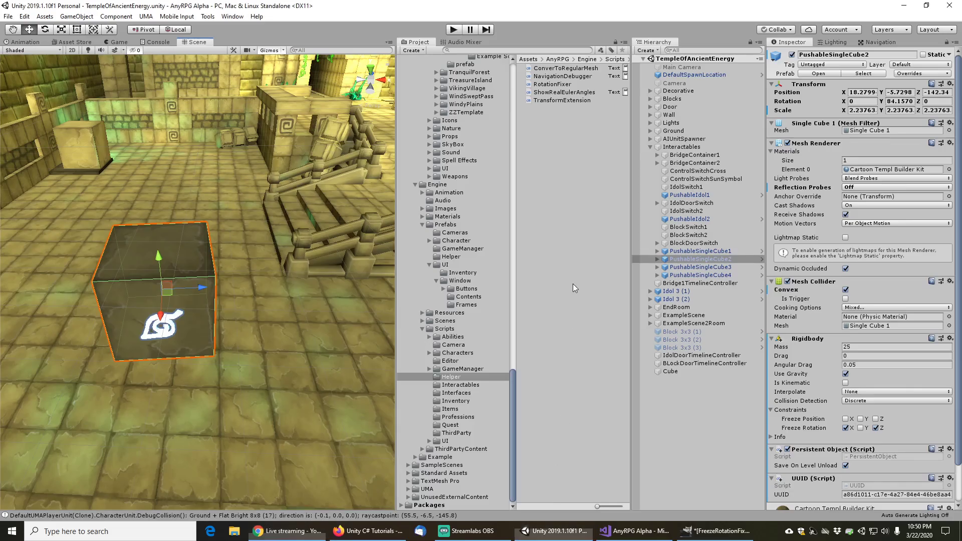
right_drag(272, 257, 225, 293)
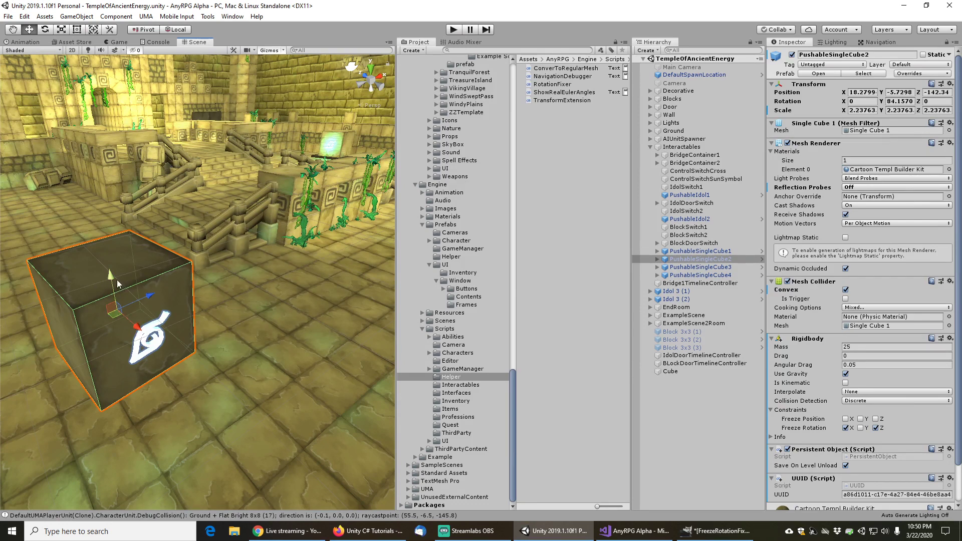
alt+drag(139, 276, 252, 252)
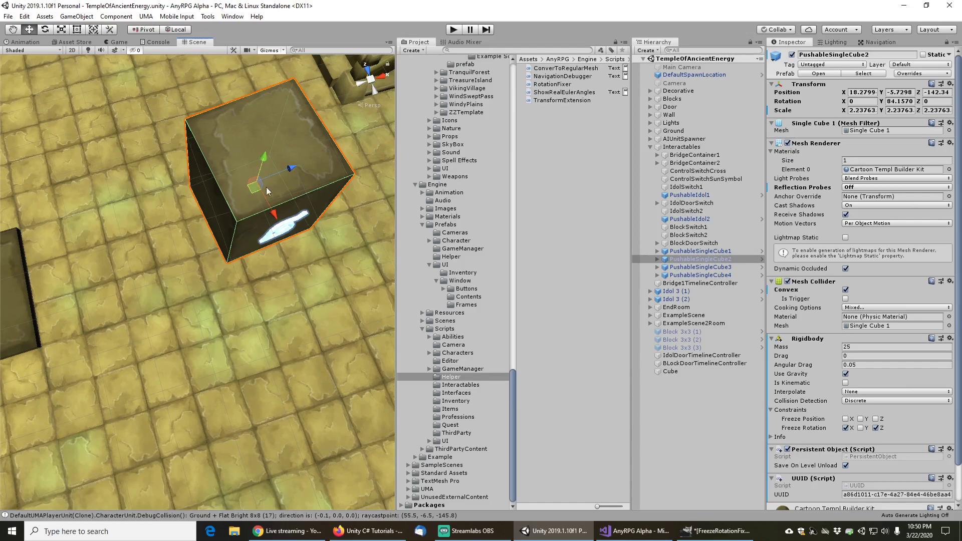
alt+drag(307, 283, 286, 264)
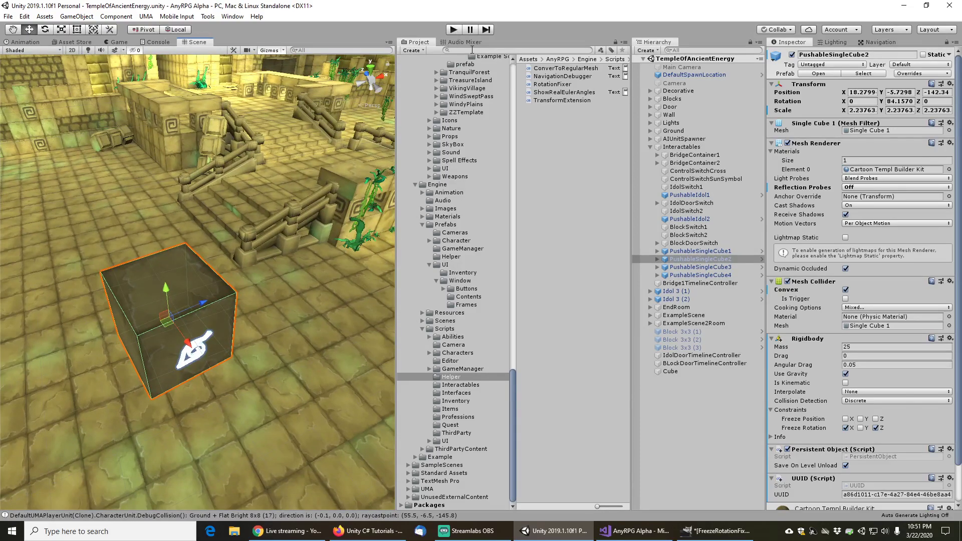
Search the project for 'loadgame' and open the ALostSoulLoadGameManager scene.
text(loadgame)
click(554, 110)
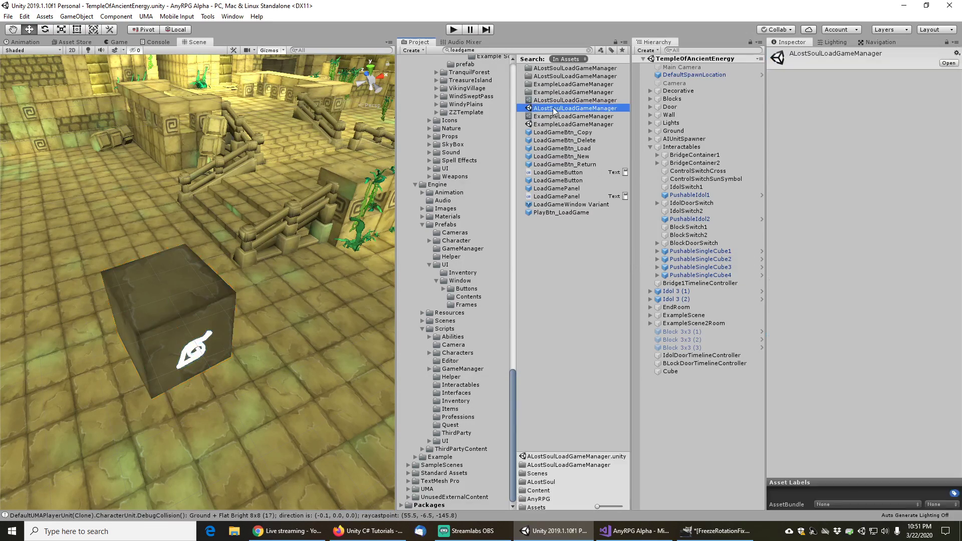
double_click(554, 109)
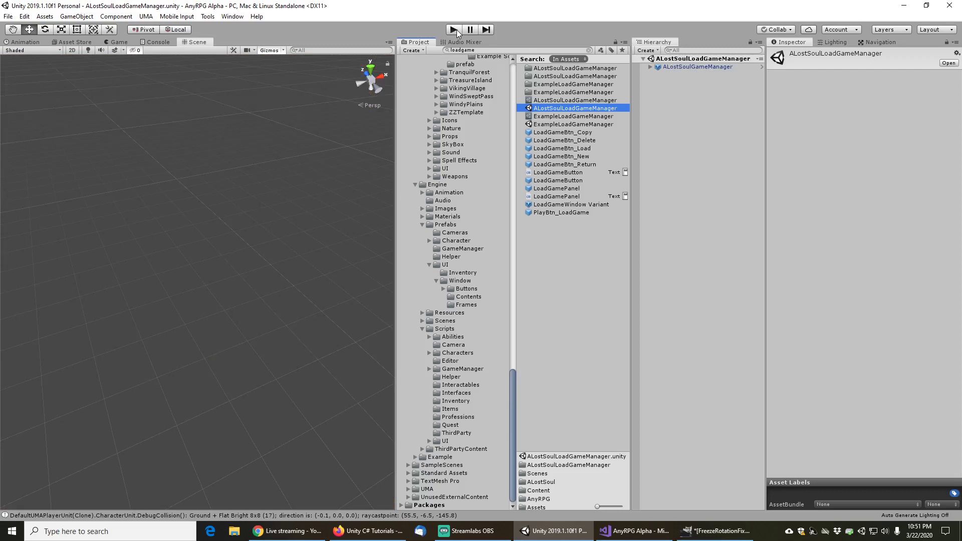
Run the game and pick the Temple Of Ancient Energy save on the Load Game screen.
click(454, 29)
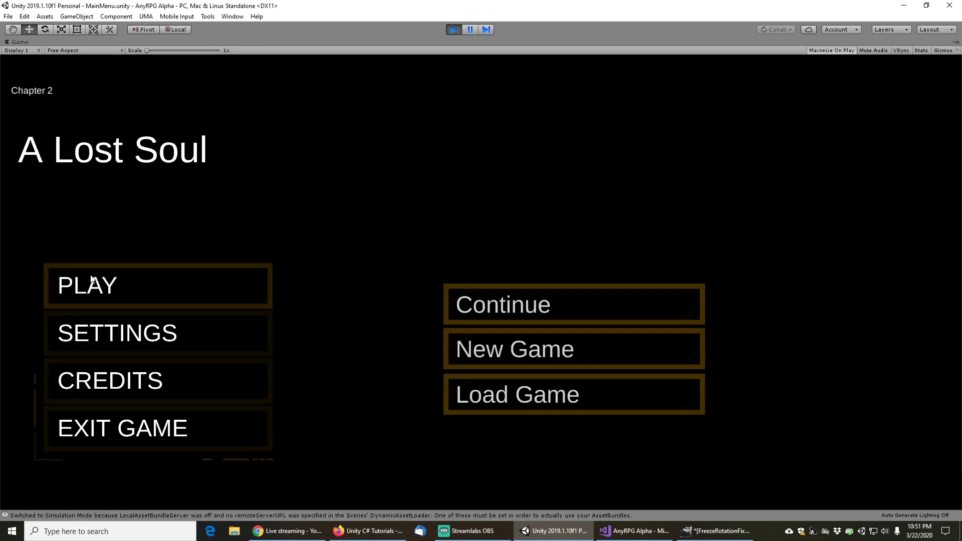
click(511, 408)
scroll(146, 350, down, 3)
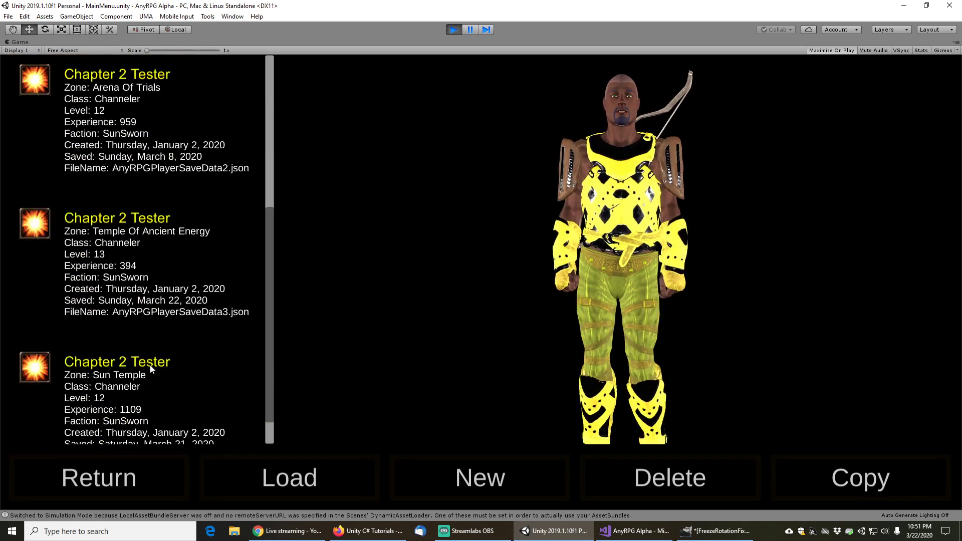
click(136, 315)
Load the Temple Of Ancient Energy save and run the character up against the glyph cube.
click(283, 491)
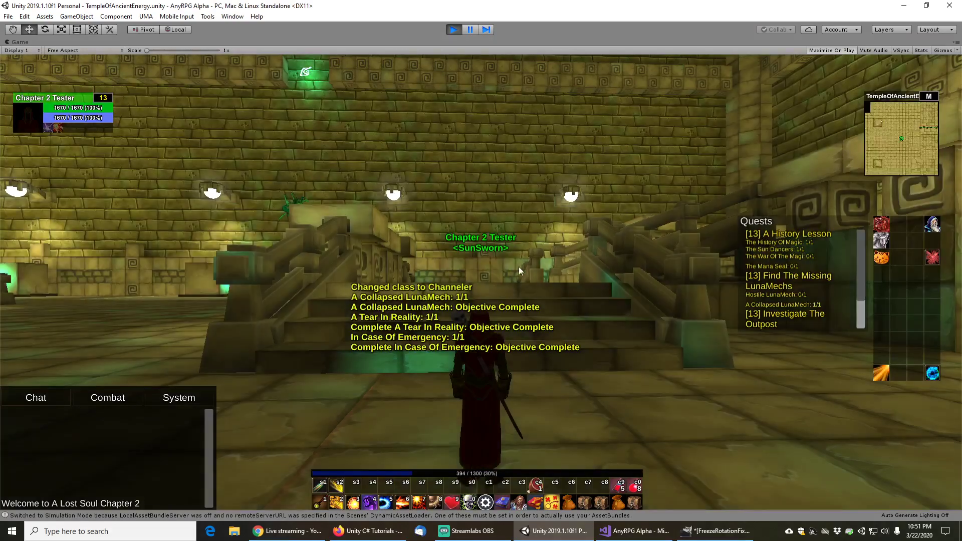
key(w)
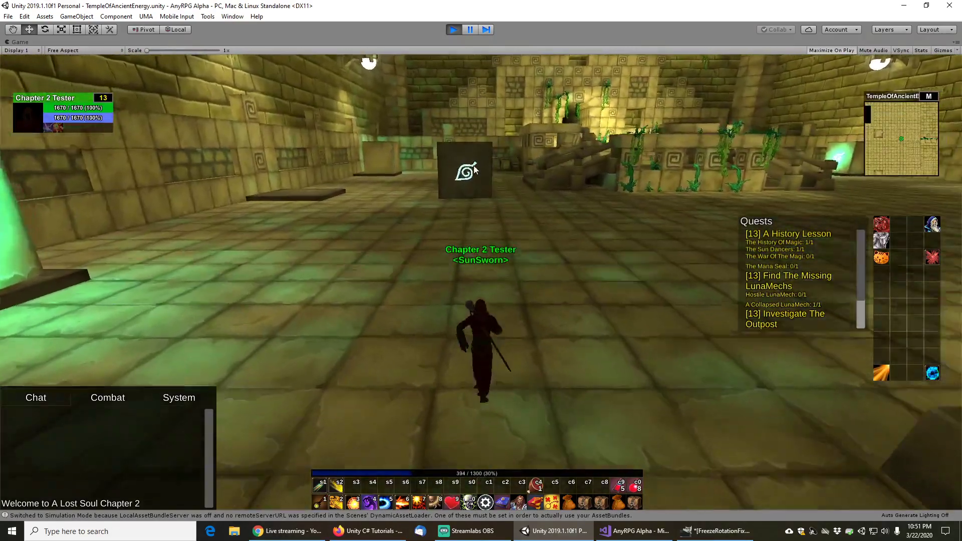
key(w)
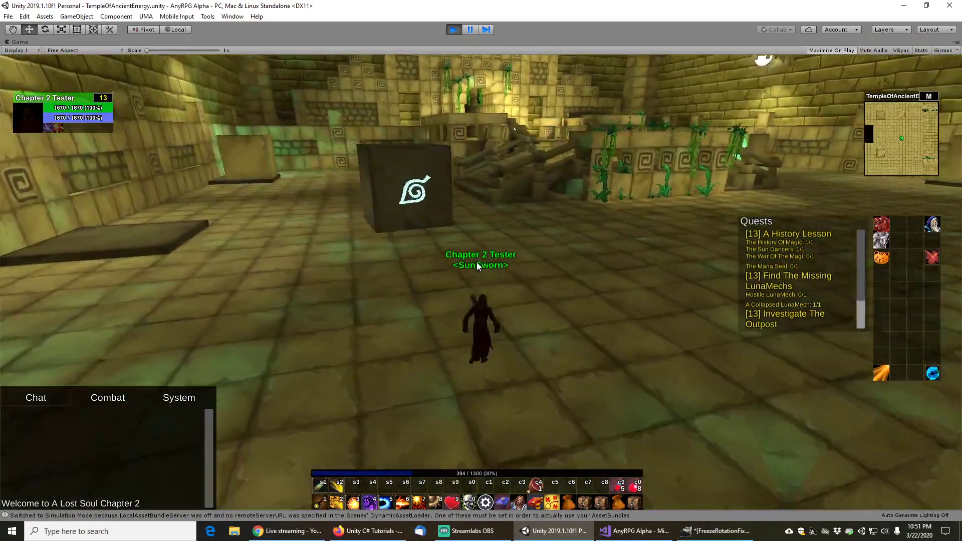
key(a)
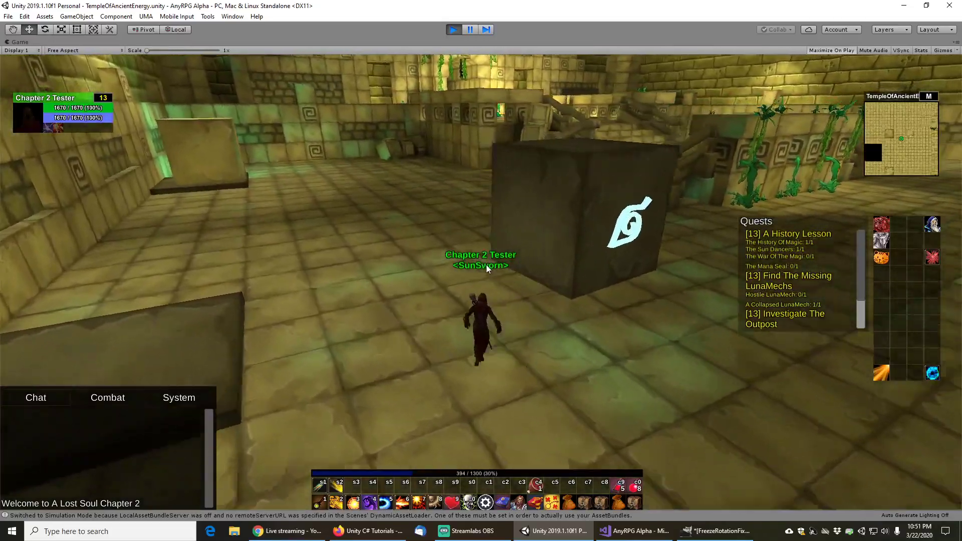
key(d)
key(w)
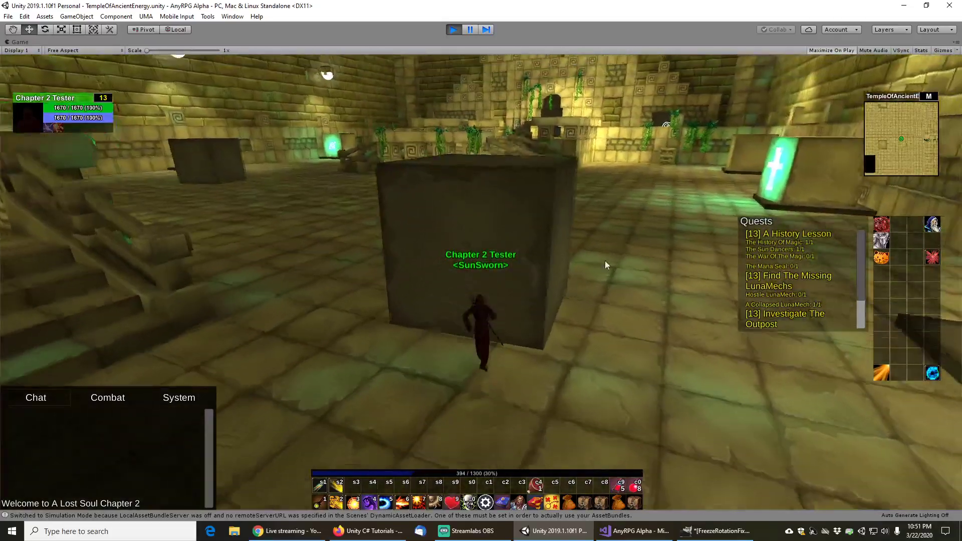
Keep pushing the cube while turning left and right until it tilts and tumbles onto its edge.
key(d)
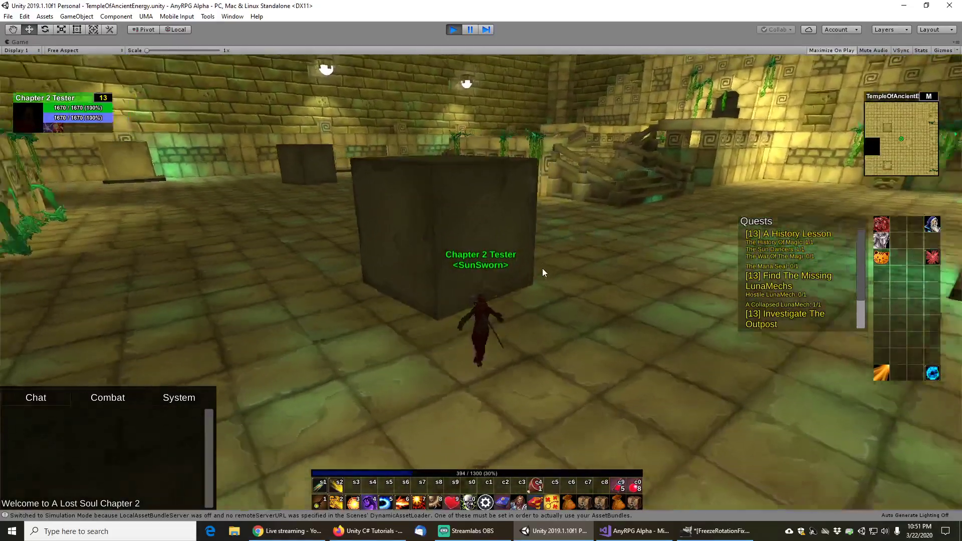
key(w)
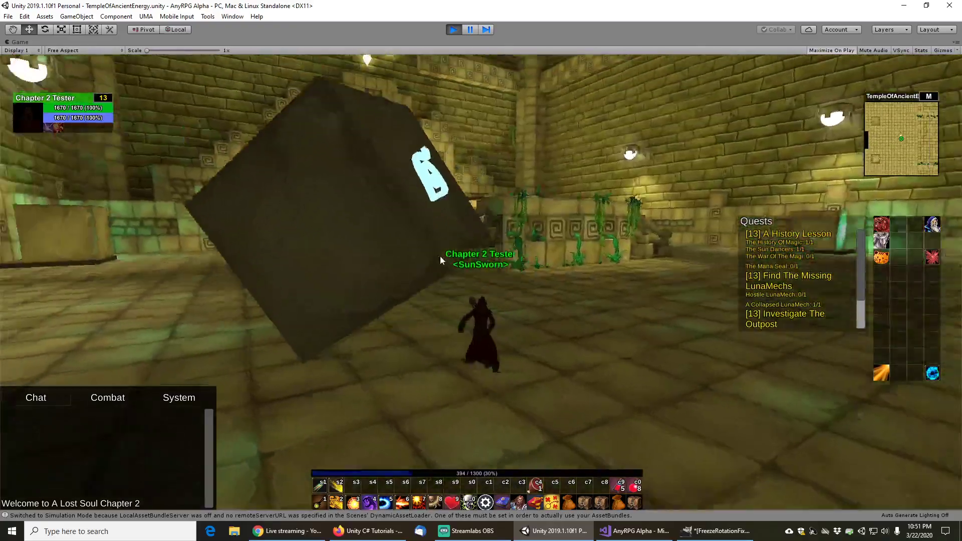
key(a)
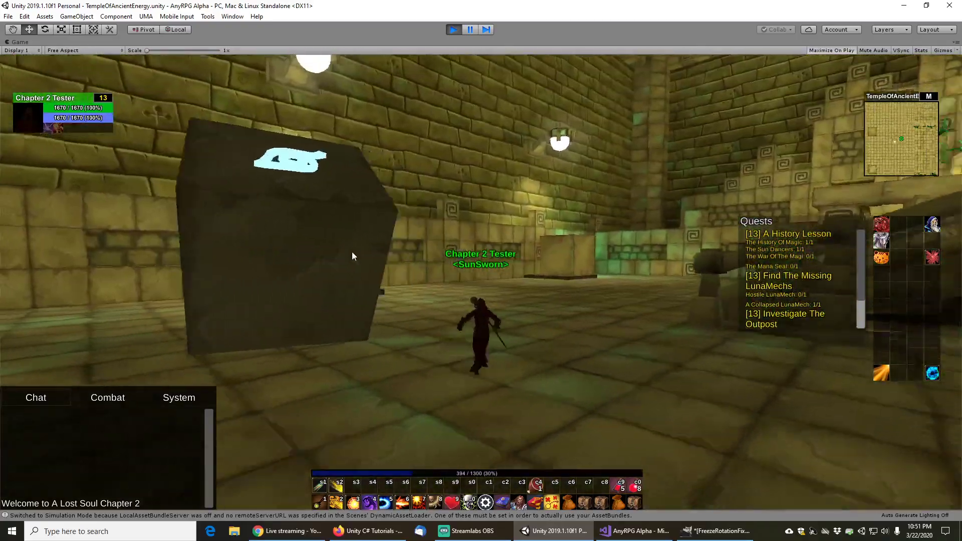
key(d)
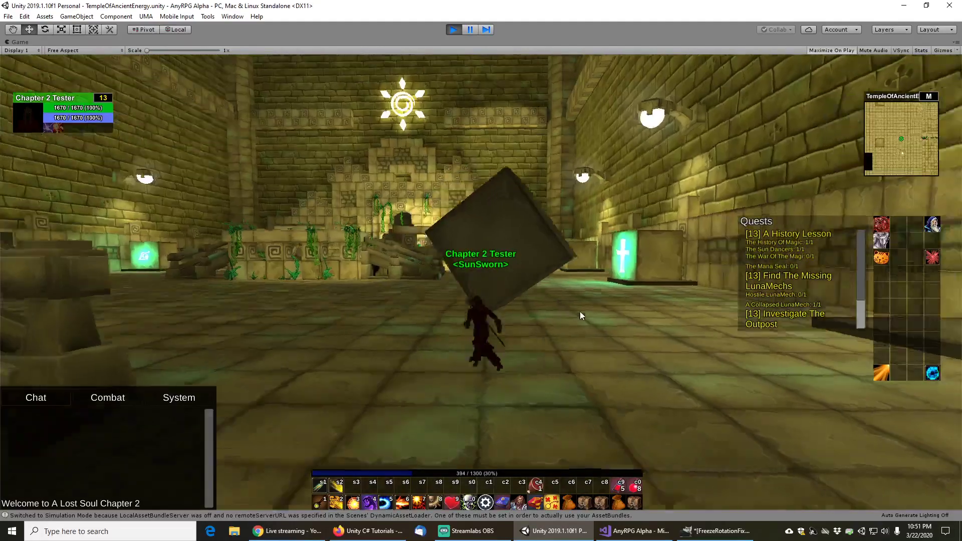
key(d)
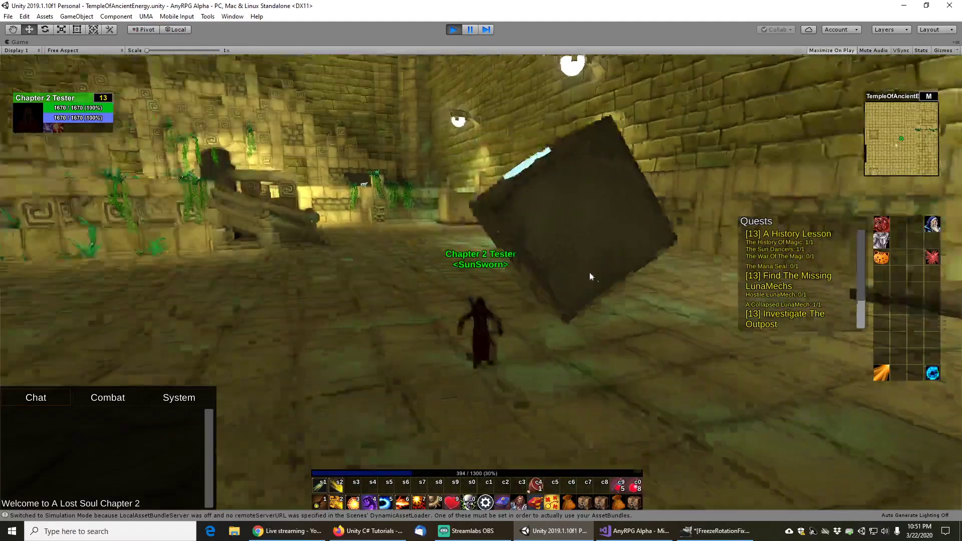
key(a)
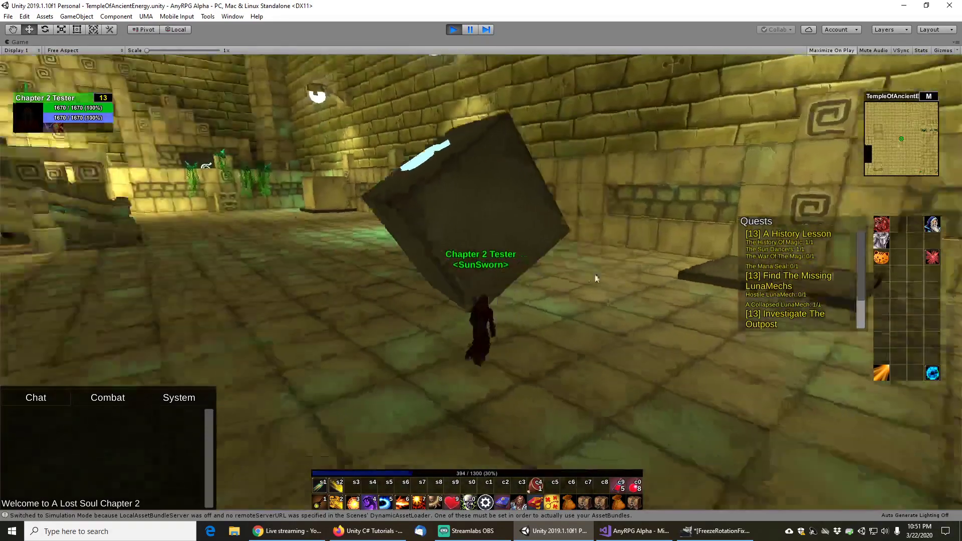
key(d)
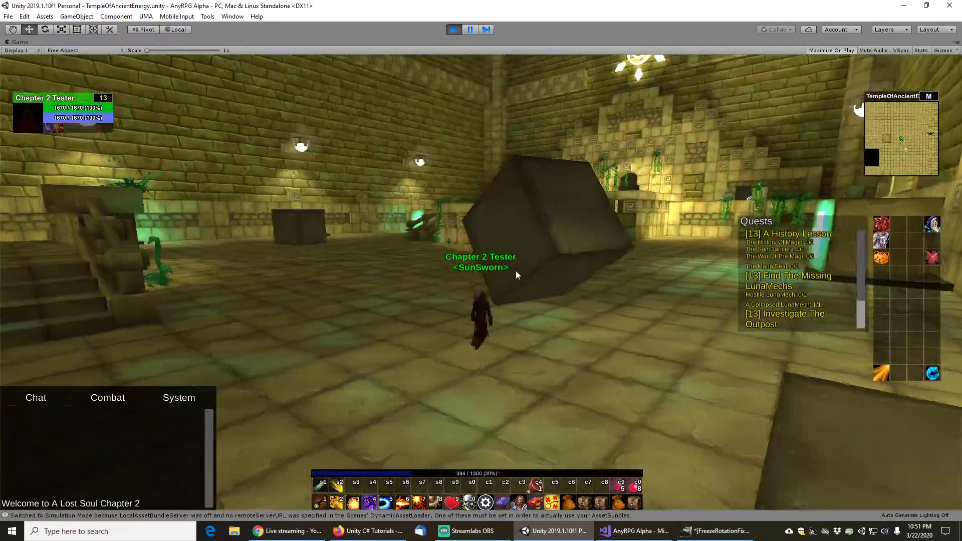
key(a)
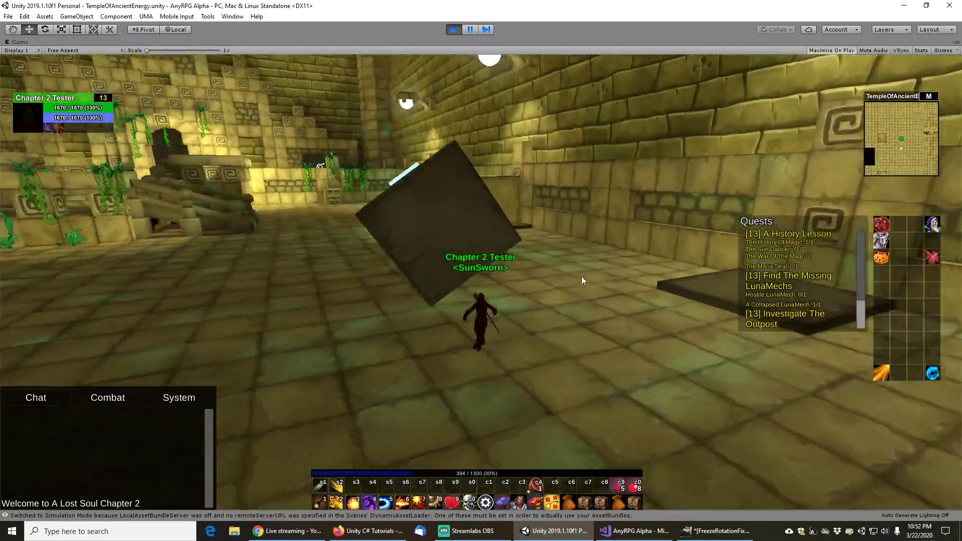
key(d)
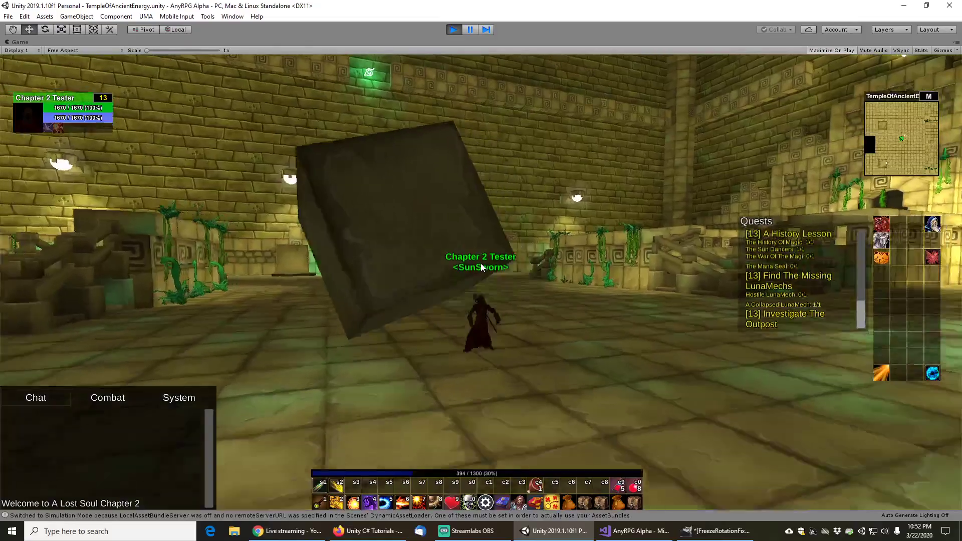
key(a)
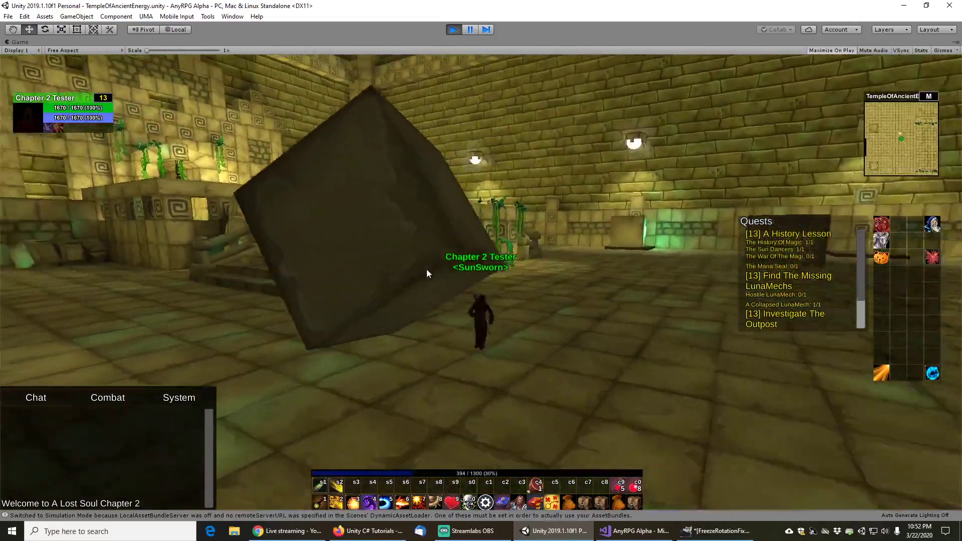
key(d)
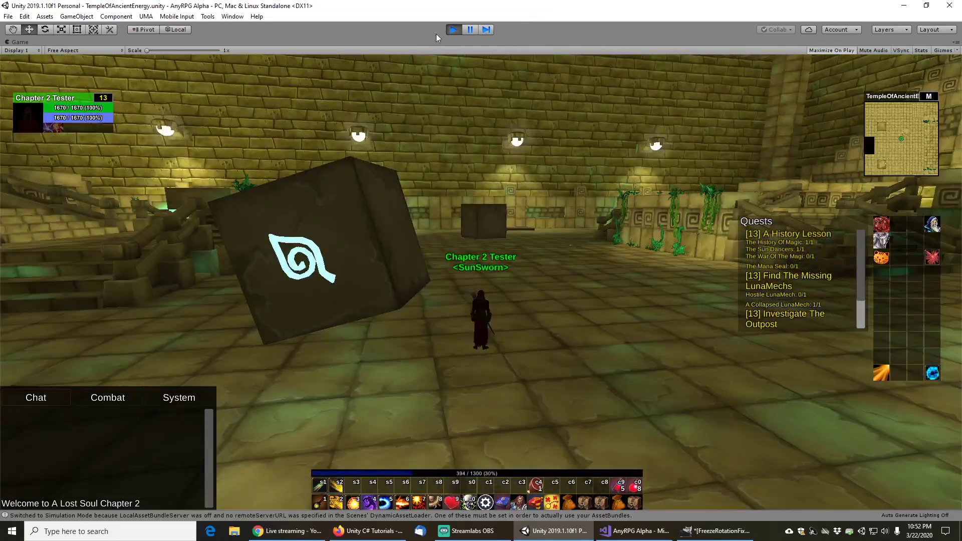
Stop play and open the TempleOfAncientEnergy scene through a 'te' project search.
click(455, 30)
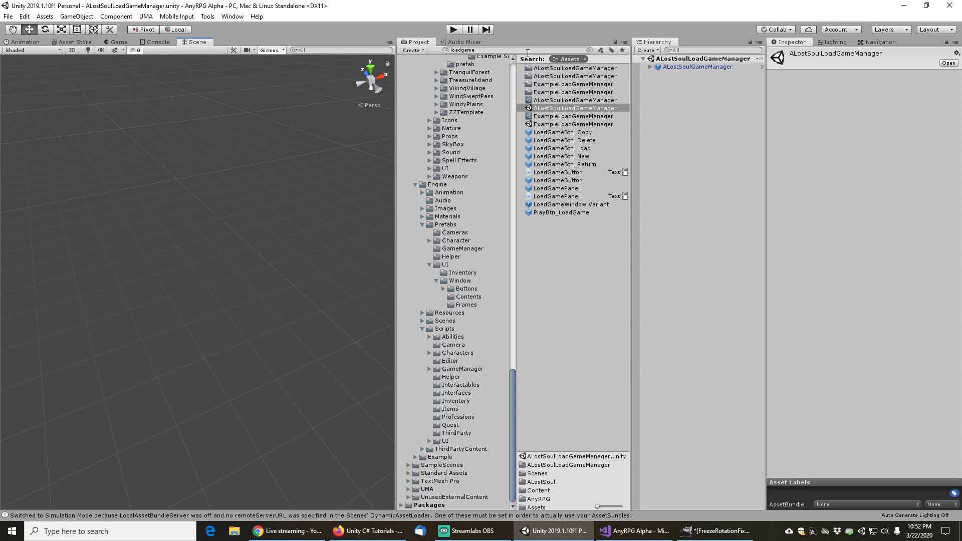
click(528, 52)
text(templeofan)
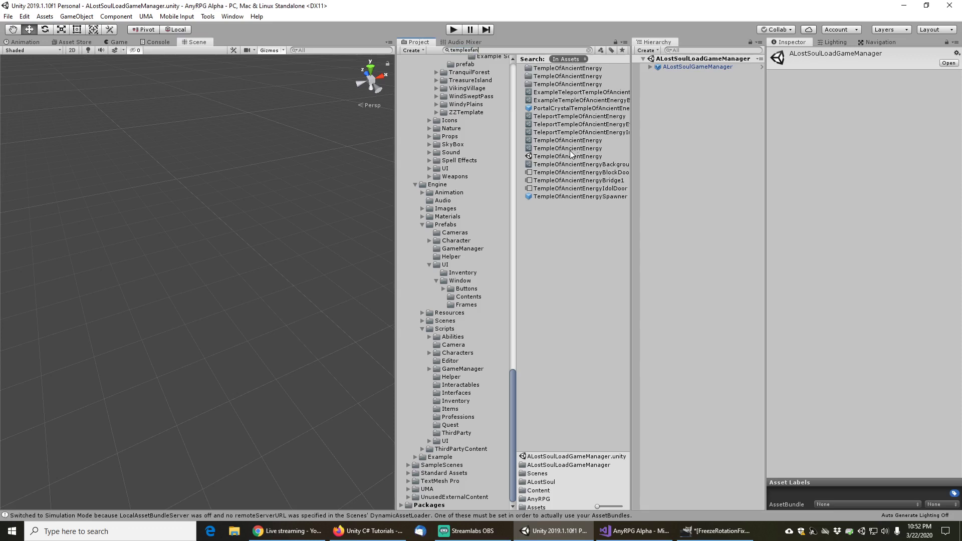
double_click(564, 156)
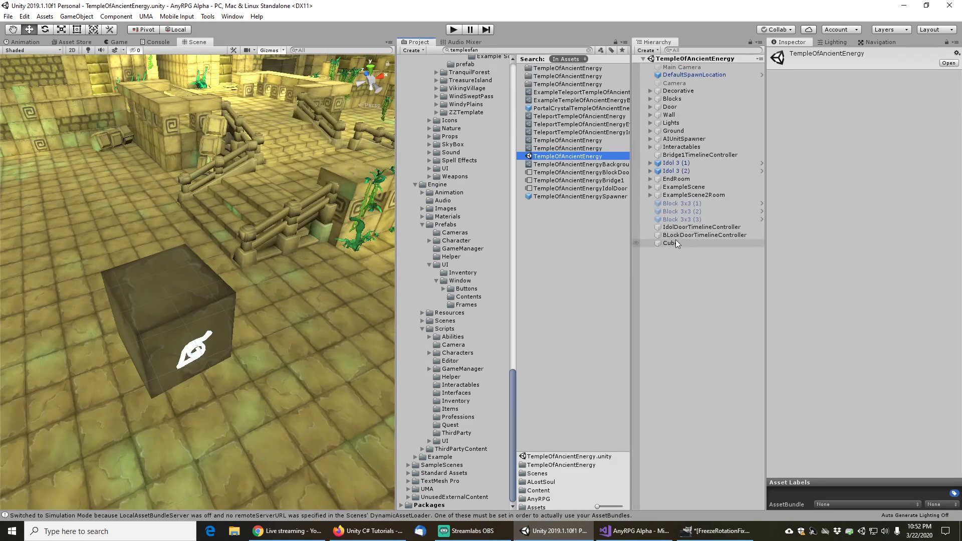
Move the existing Cube under IdolDoorTimelineController in the Hierarchy.
click(670, 243)
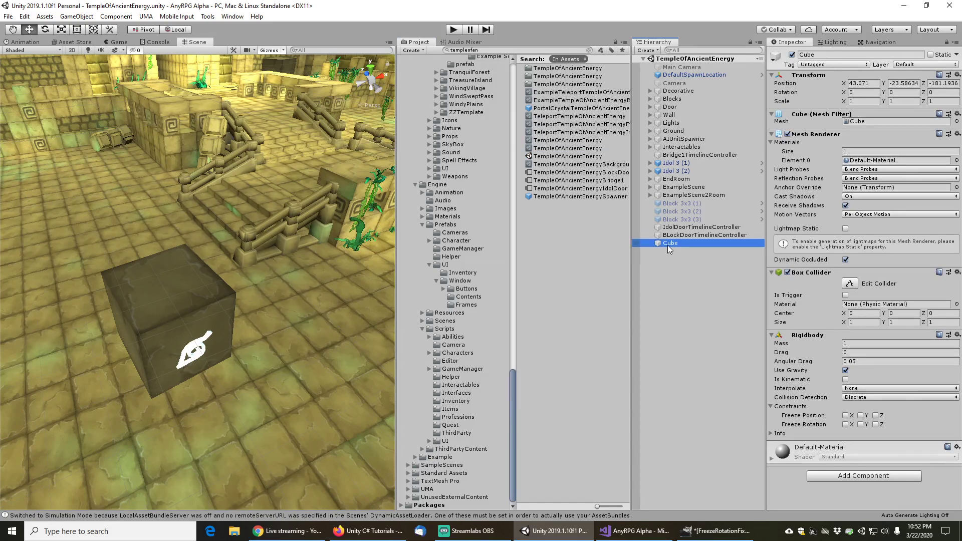
mouse_move(668, 245)
mouse_down()
mouse_move(672, 233)
mouse_move(673, 247)
mouse_up()
click(669, 257)
Create a new 3D Cube with a Rigidbody, freeze rotation on X and Z, and show its Info.
right_click(669, 258)
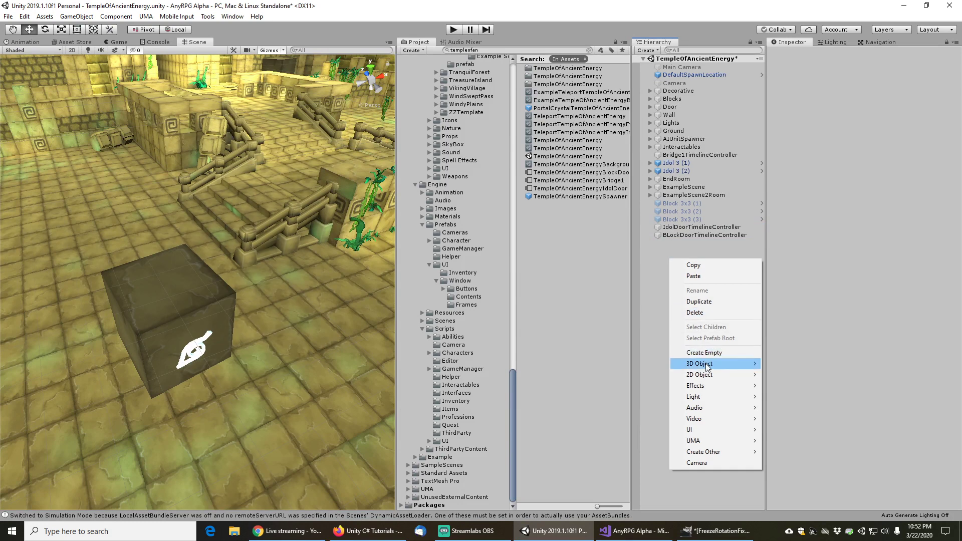
mouse_move(706, 365)
click(774, 365)
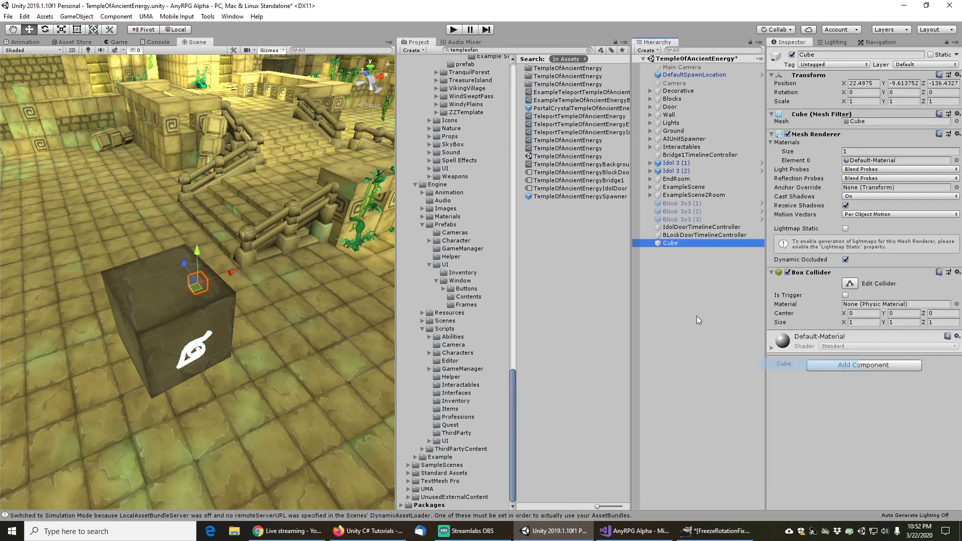
click(836, 366)
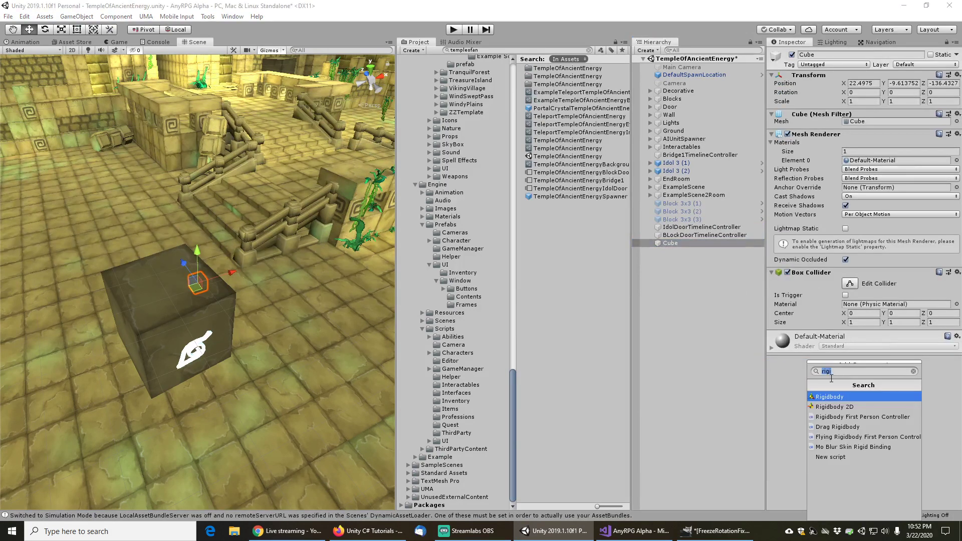
click(816, 393)
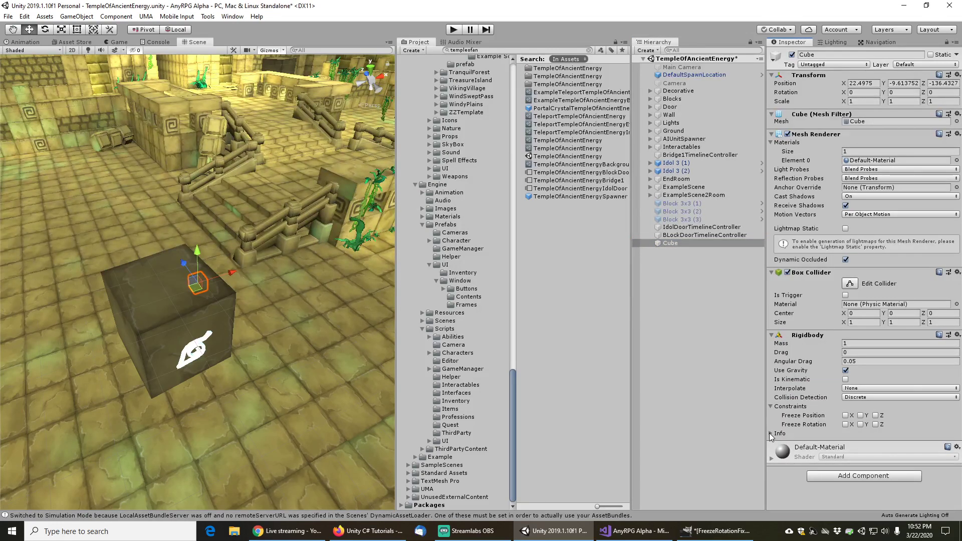
click(845, 424)
click(876, 425)
click(772, 433)
scroll(793, 429, down, 2)
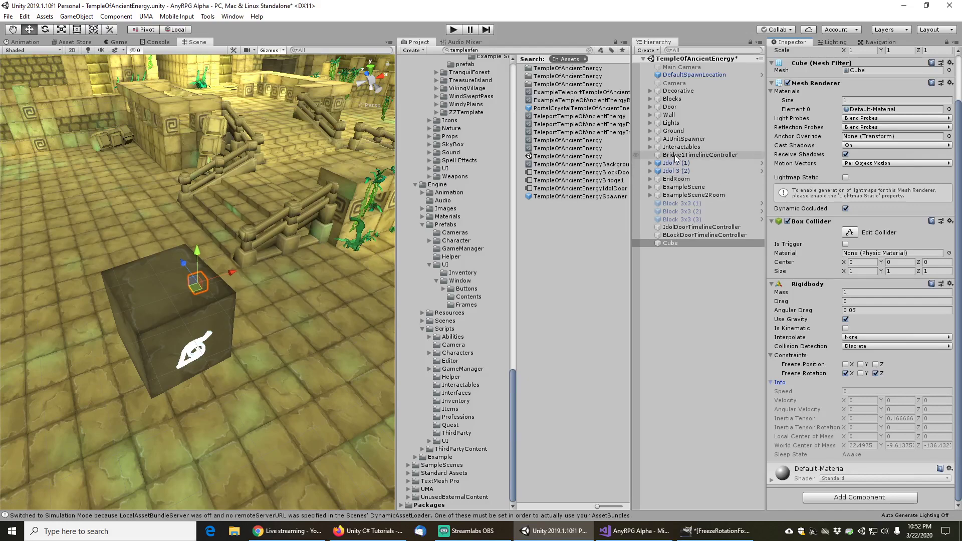
Inspect PushableSingleCube2's Rigidbody inertia info, comparing global and local handle orientation.
click(168, 326)
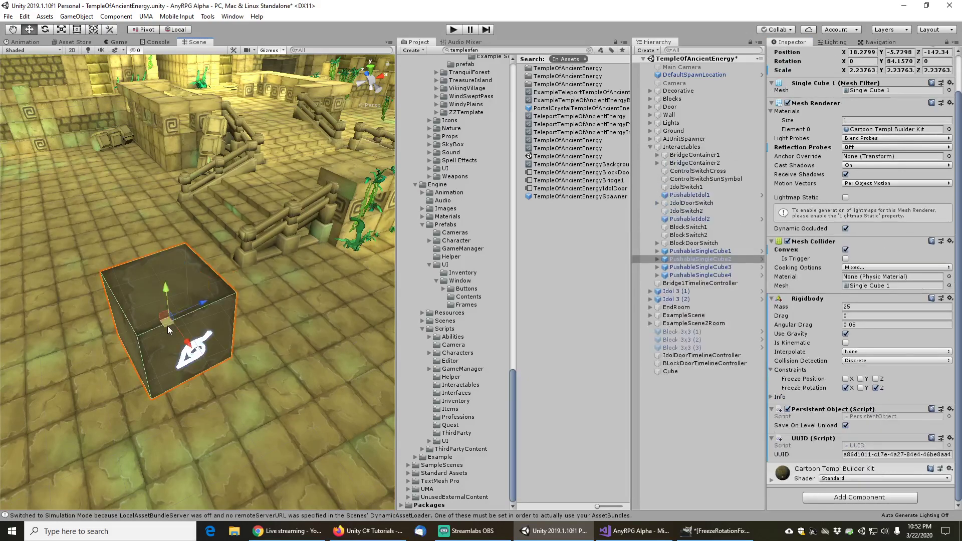
click(772, 397)
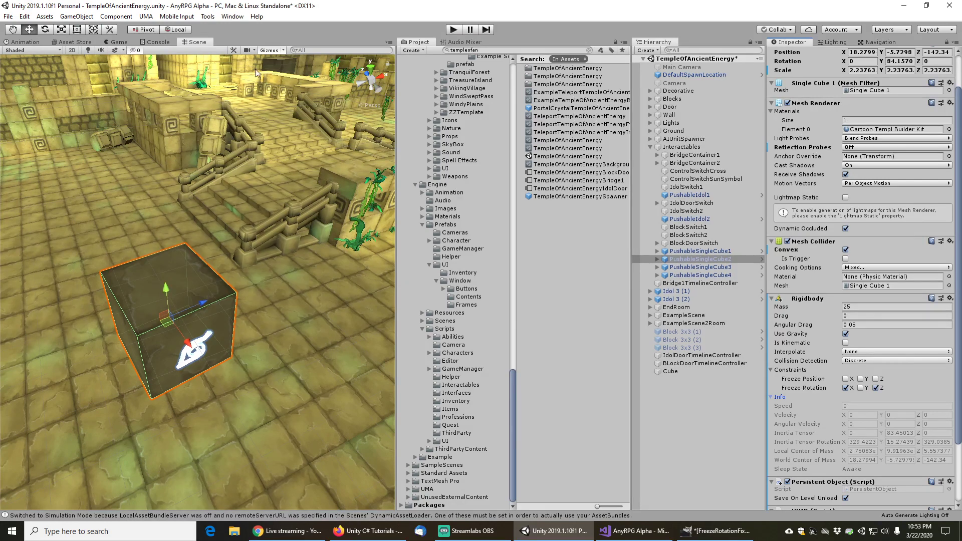
click(177, 30)
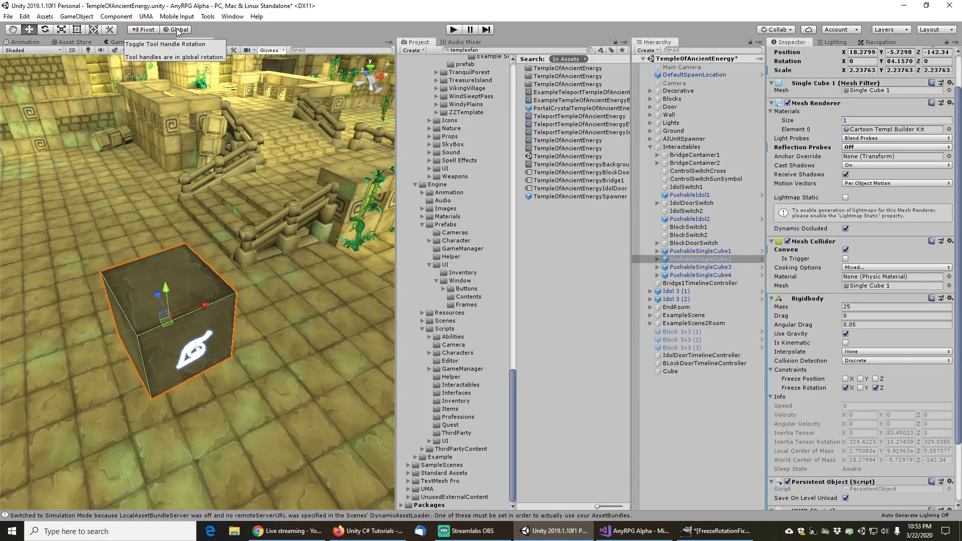
click(177, 30)
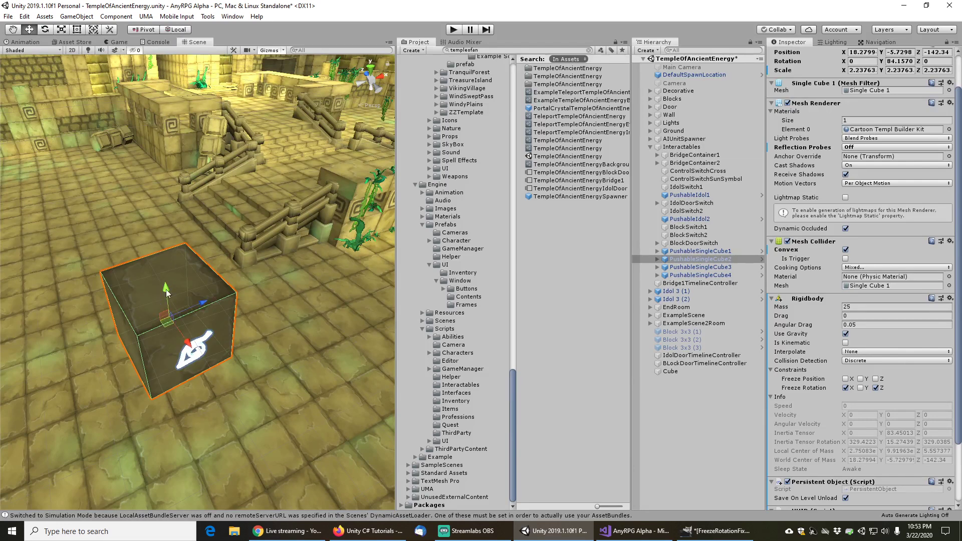
scroll(181, 325, up, 3)
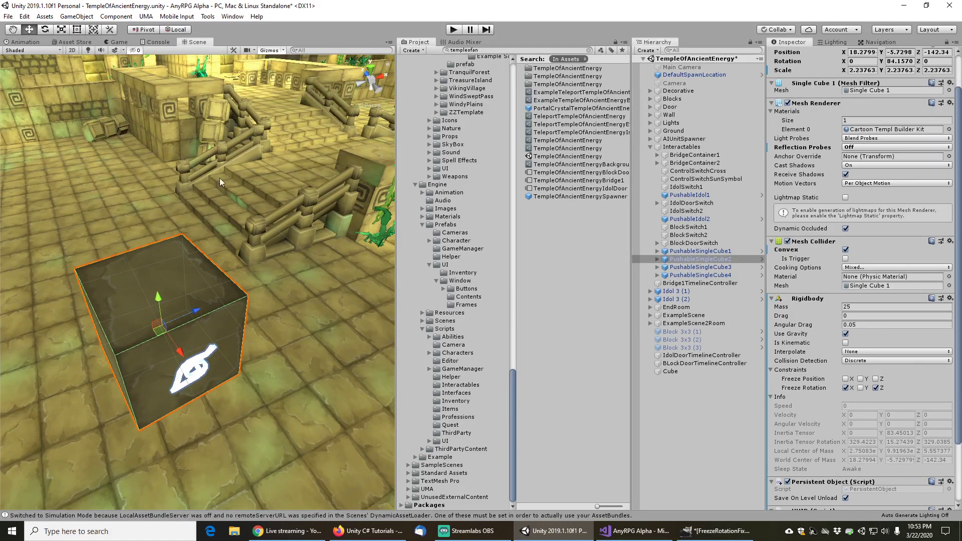
click(176, 30)
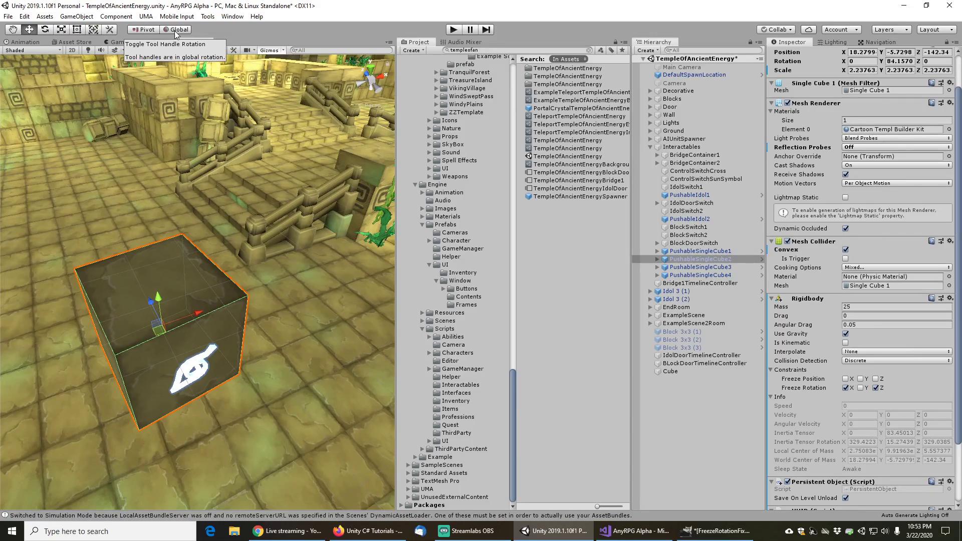
click(176, 30)
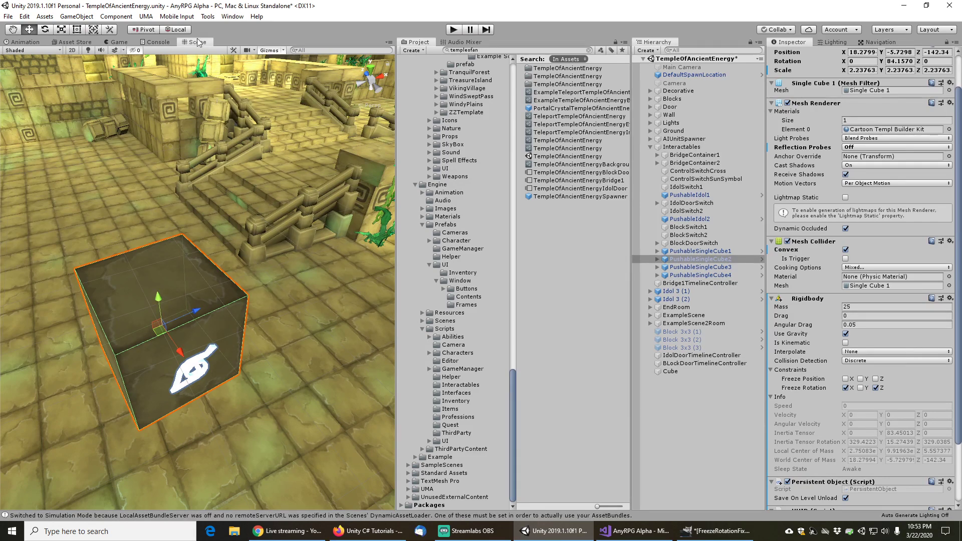
click(178, 30)
click(177, 30)
click(772, 398)
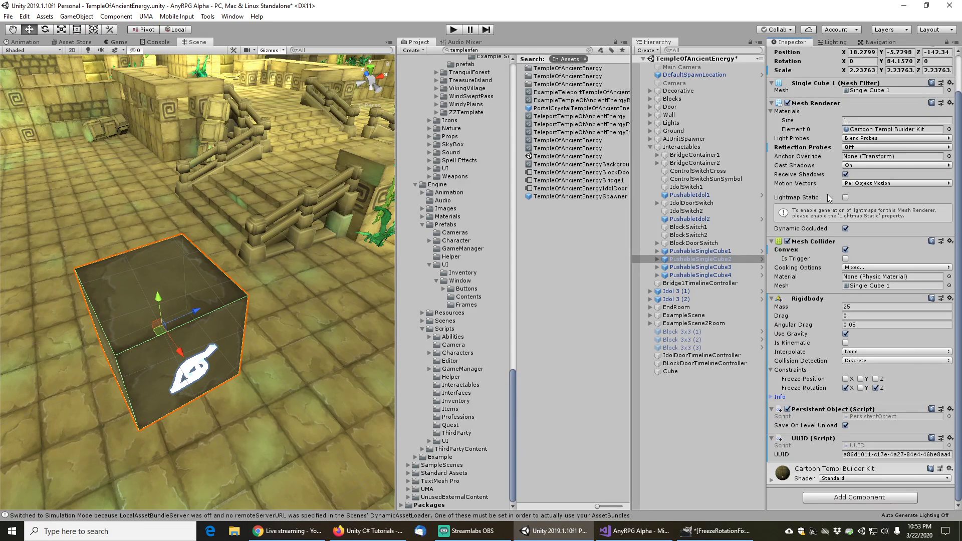
Search the project for 'rotat' and select the RotationFixer script in its folder.
click(525, 50)
text(rotation)
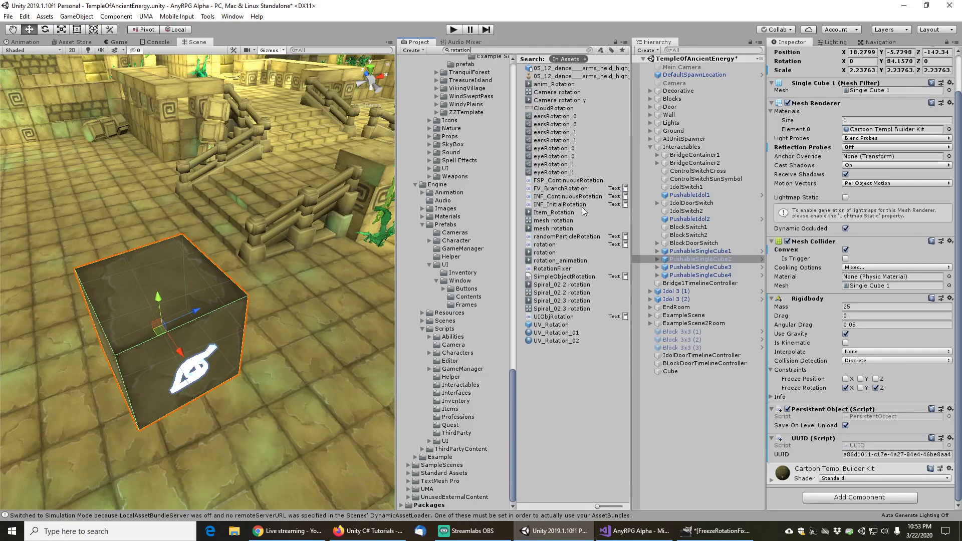
click(559, 268)
click(589, 50)
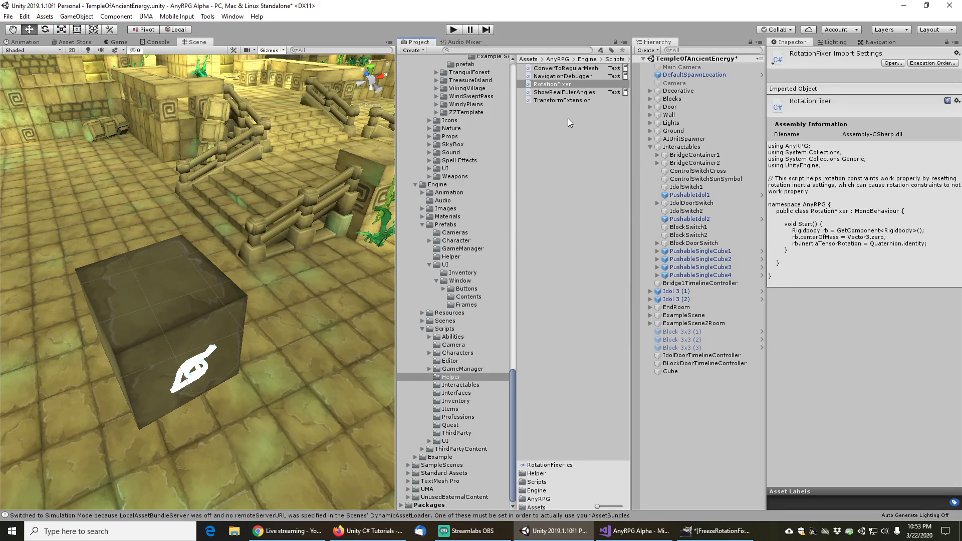
click(552, 93)
click(556, 86)
Open RotationFixer.cs in Visual Studio, zoom in to read its code, then return to Unity.
double_click(555, 85)
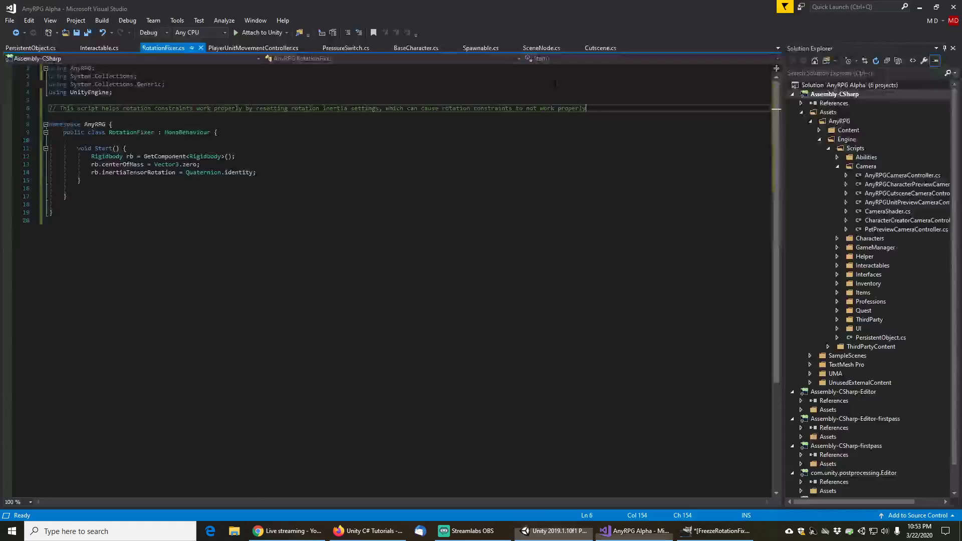
ctrl+scroll(178, 196, up, 9)
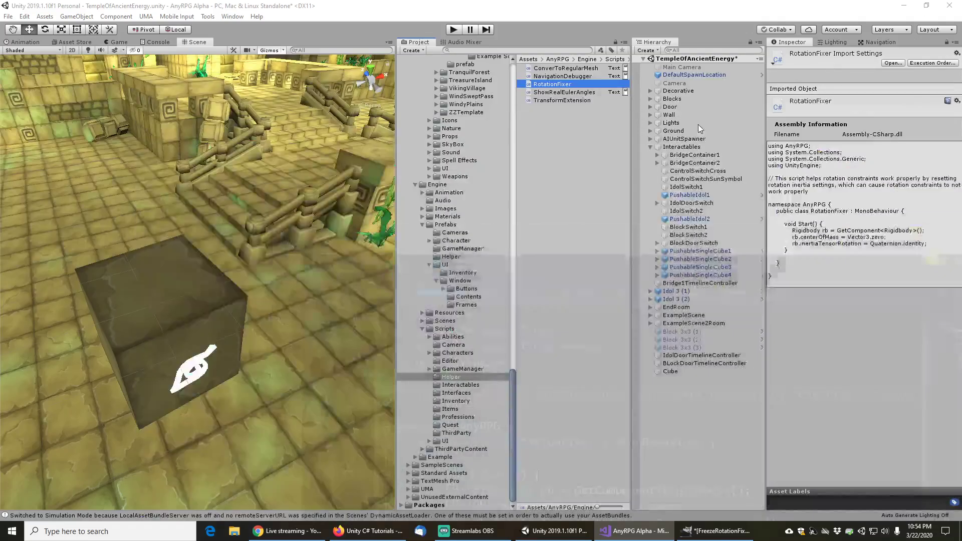
click(919, 7)
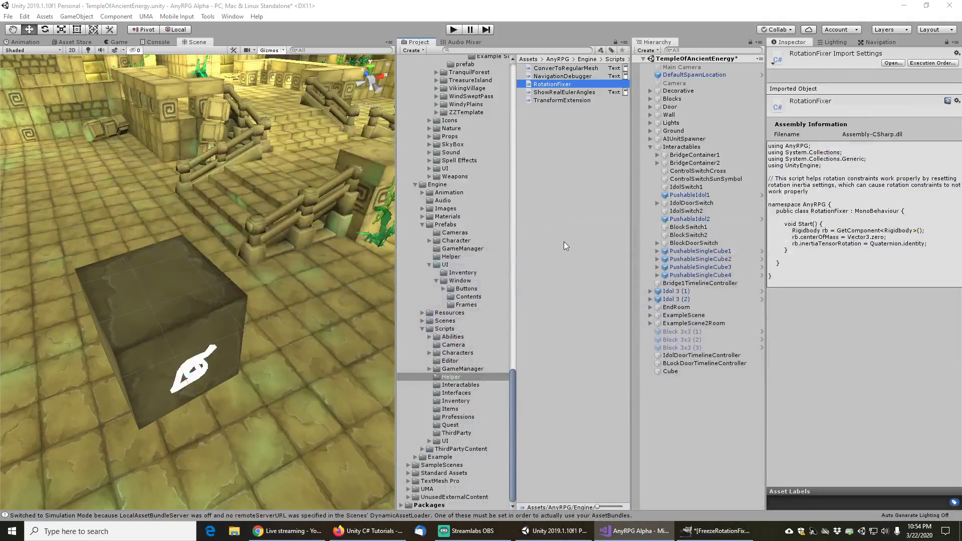
Select PushableIdol1, PushableIdol2 and PushableSingleCube1 through PushableSingleCube4 together.
click(696, 195)
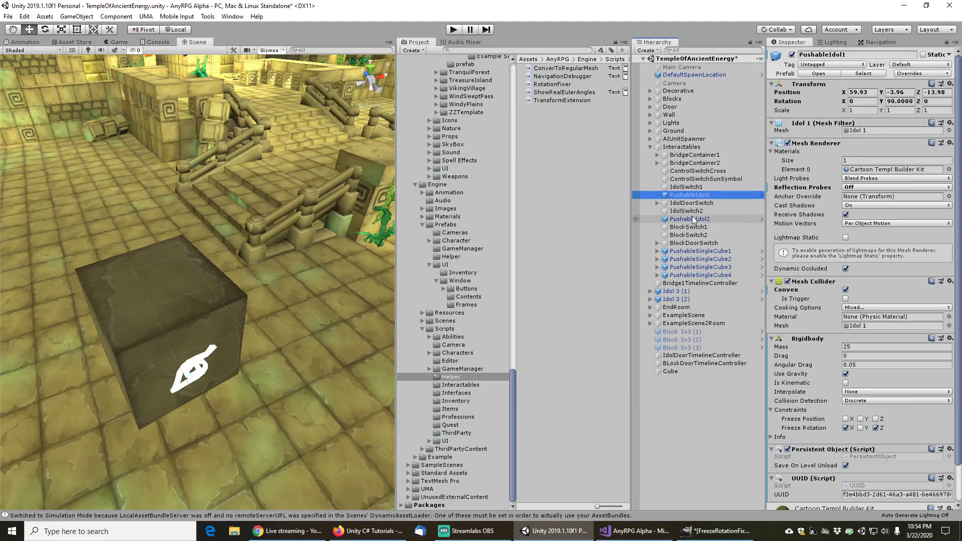
ctrl+click(695, 219)
ctrl+click(699, 251)
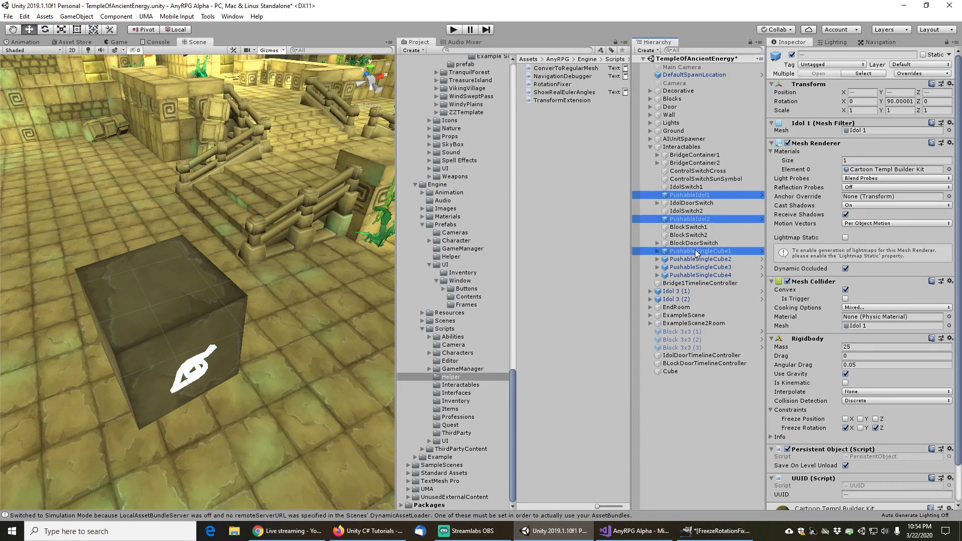
ctrl+click(700, 259)
ctrl+click(700, 267)
ctrl+click(700, 275)
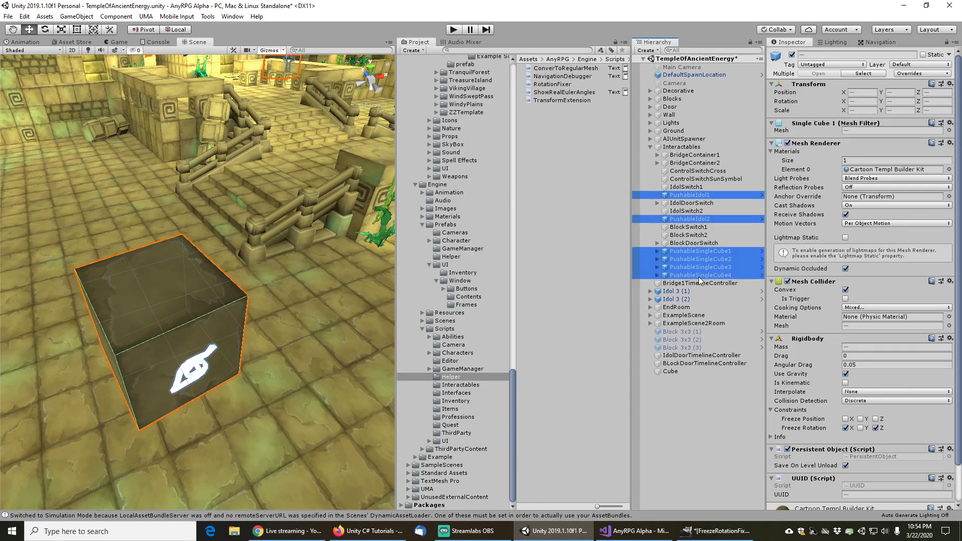
Add the Rotation Fixer component to all selected pushables, then select a single cube to confirm.
scroll(789, 420, down, 2)
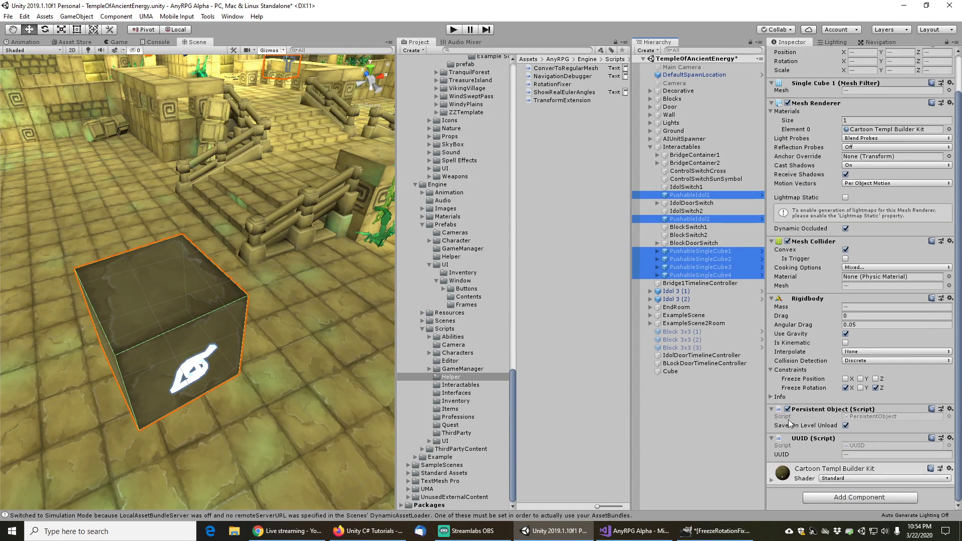
click(838, 500)
text(rotation)
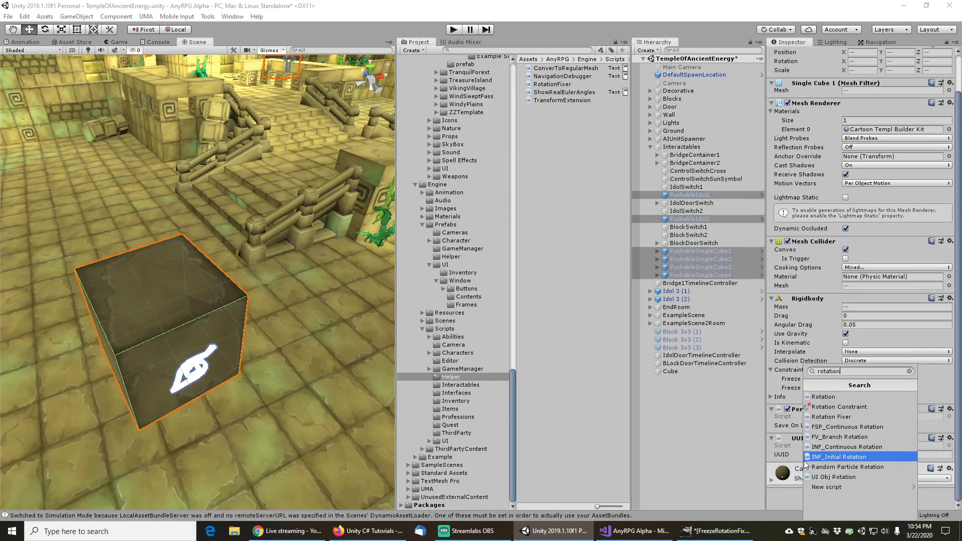
click(833, 417)
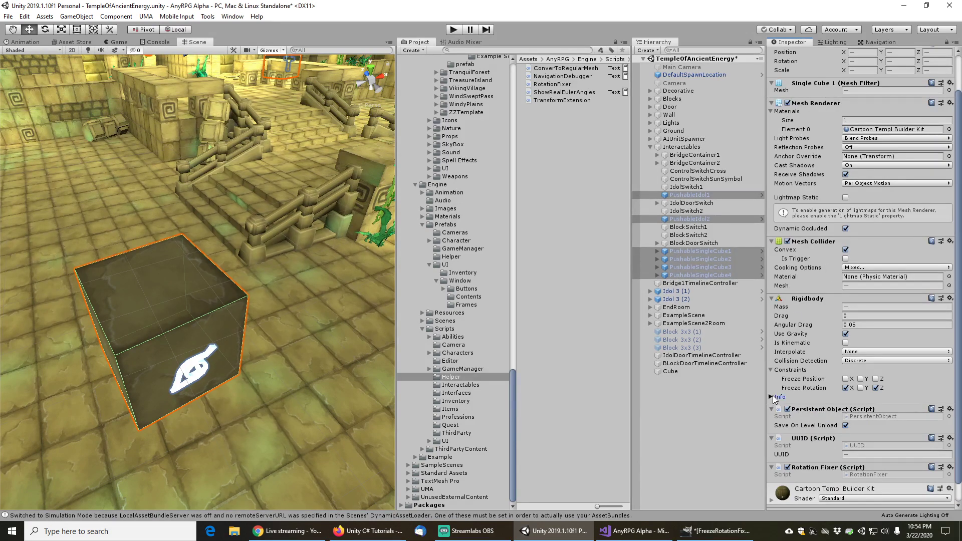
click(699, 275)
Check PushableSingleCube2's Rigidbody inertia info and save the TempleOfAncientEnergy scene with File > Save.
click(694, 252)
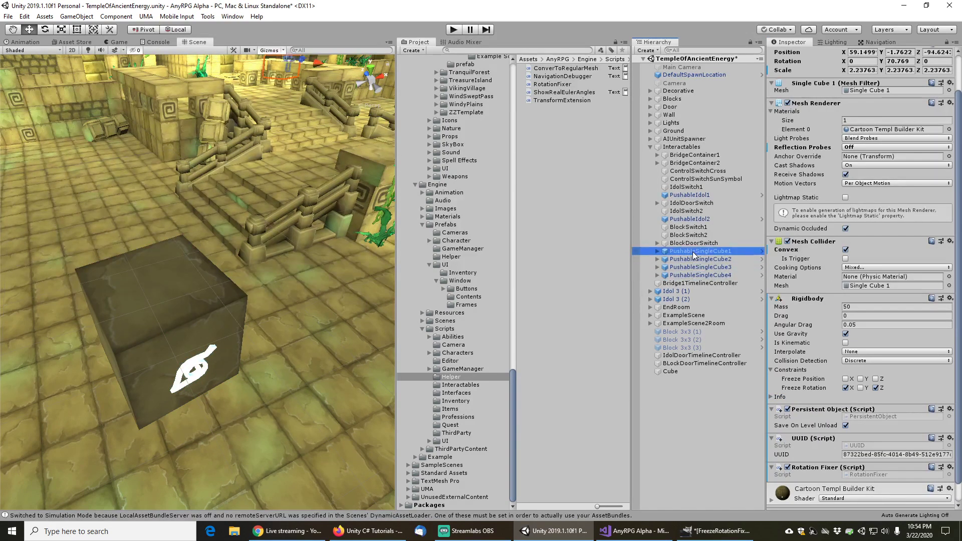
click(694, 260)
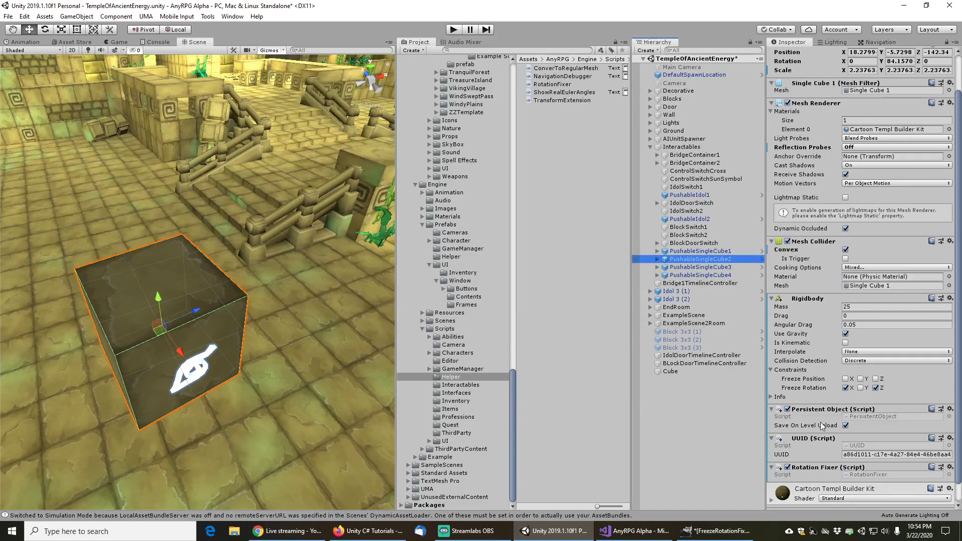
click(772, 397)
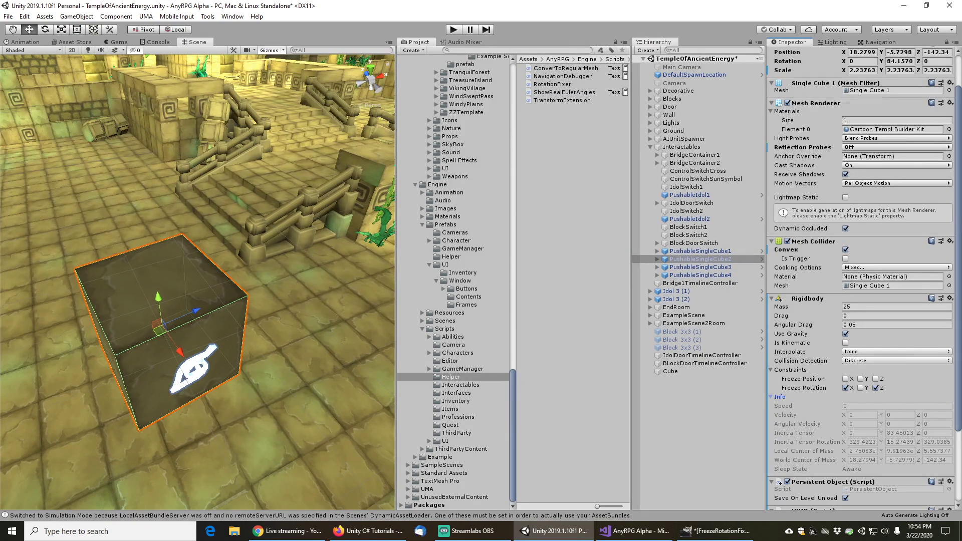
click(8, 16)
click(20, 54)
click(538, 52)
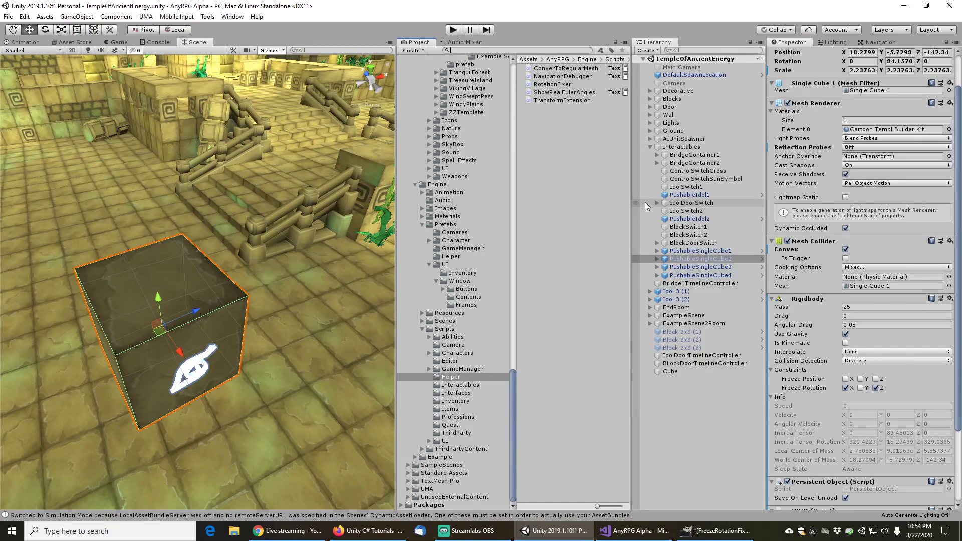
Search 'loadgame' and open the ALostSoulLoadGameManager scene.
text(loadgame)
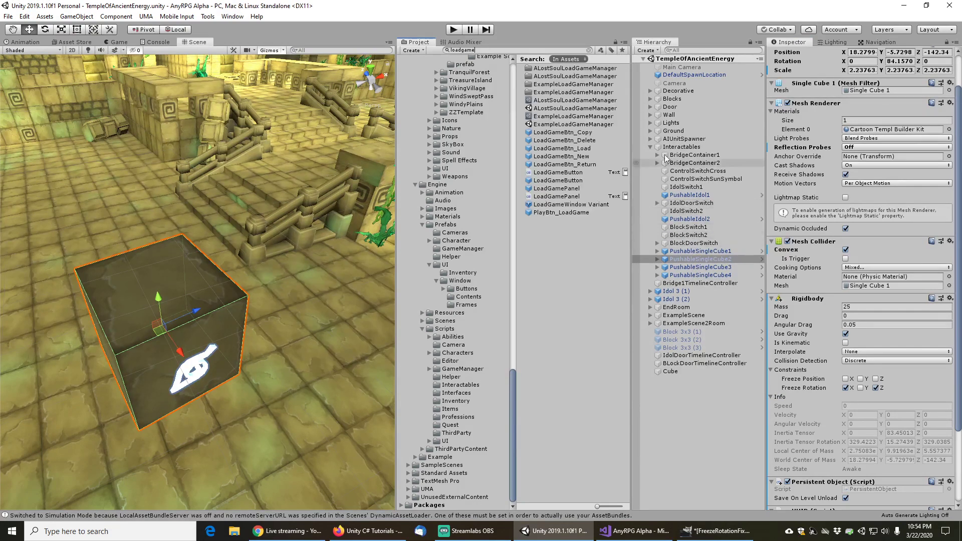
click(579, 108)
double_click(579, 108)
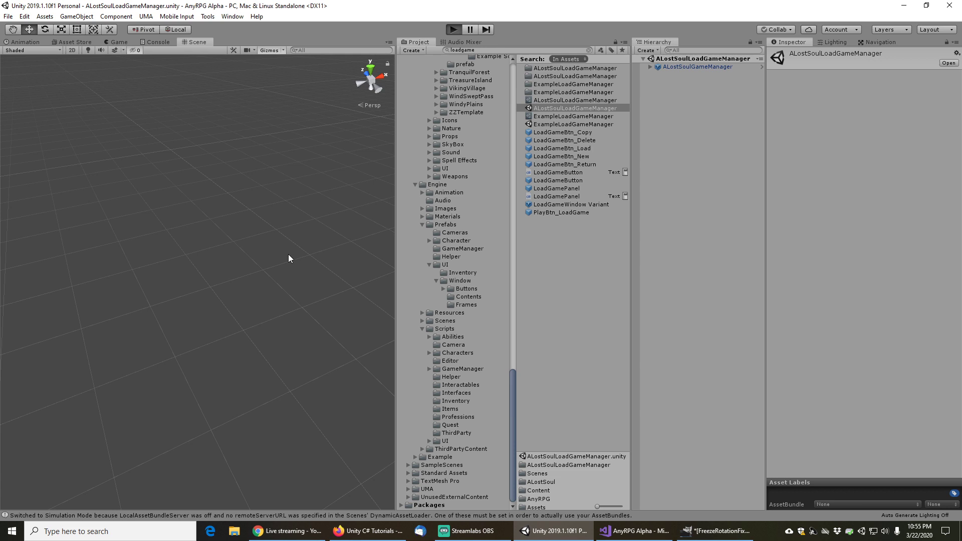
Start play with Ctrl+P and load a saved character from the Load Game list.
key(ctrl+p)
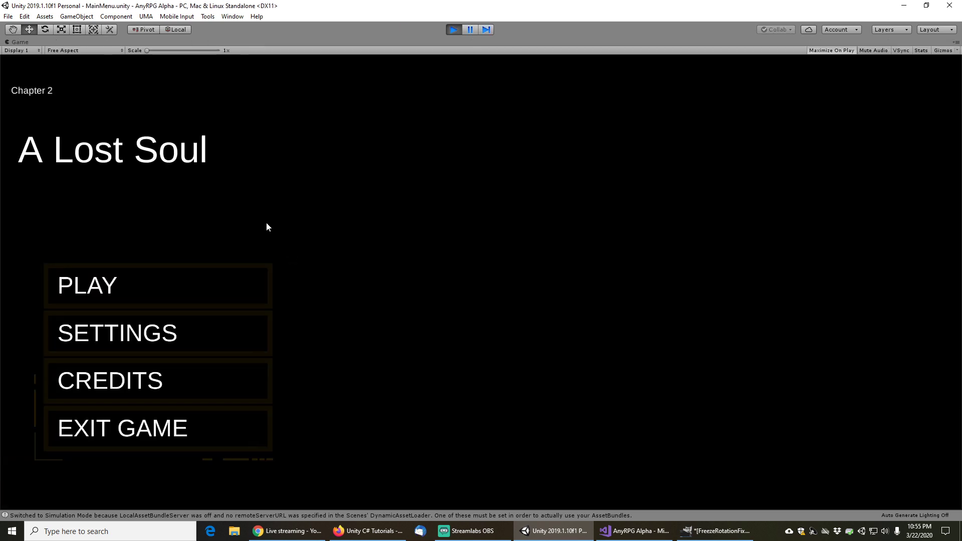
click(105, 285)
click(575, 393)
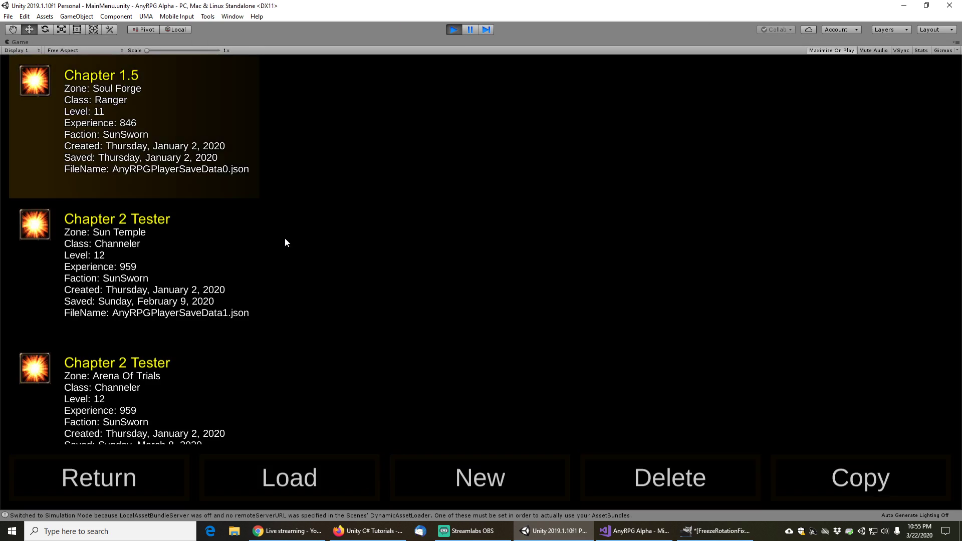
scroll(162, 326, down, 5)
click(117, 305)
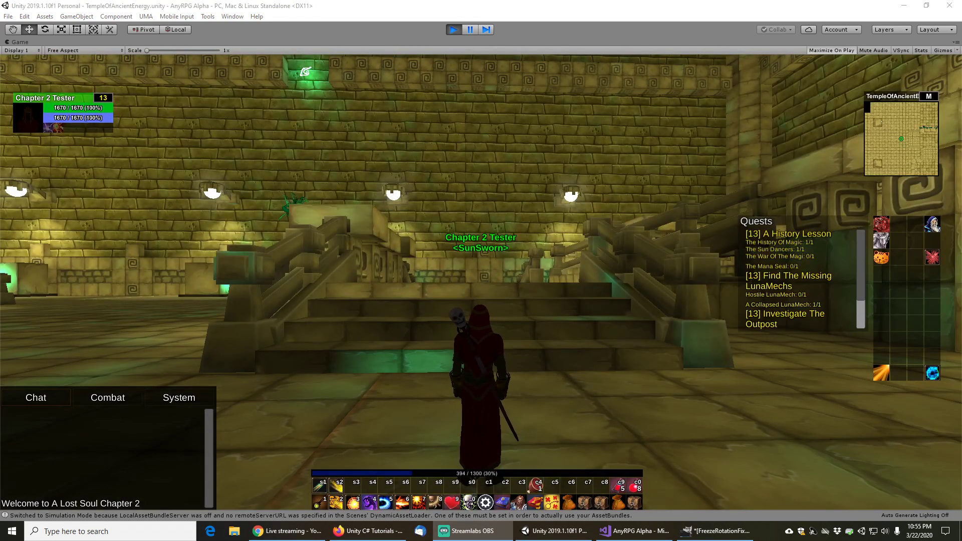
Tilt the camera down, run forward into the temple, then pause the game.
drag(635, 304, 613, 240)
key(w)
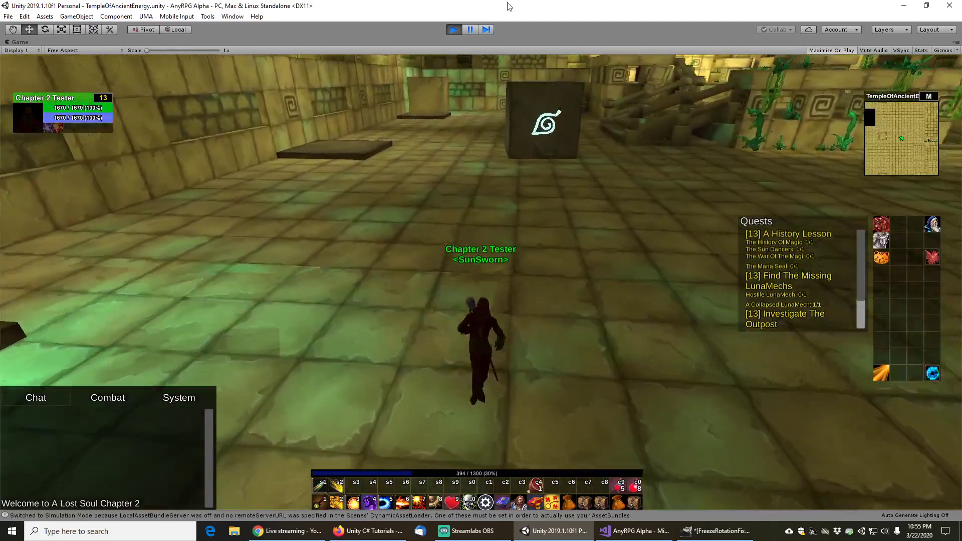
click(469, 30)
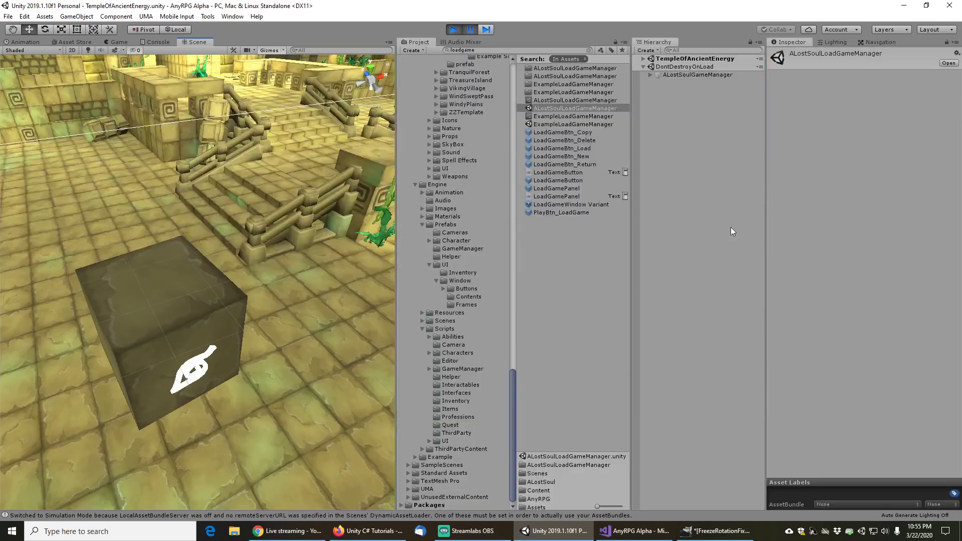
Expand TempleOfAncientEnergy > Interactables, select PushableSingleCube2 and view its runtime Rigidbody info.
click(643, 59)
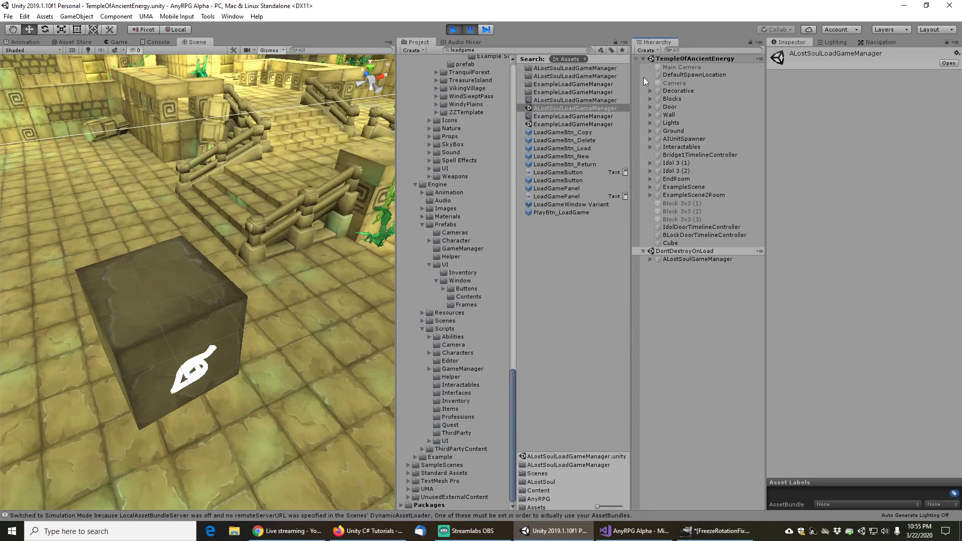
click(650, 146)
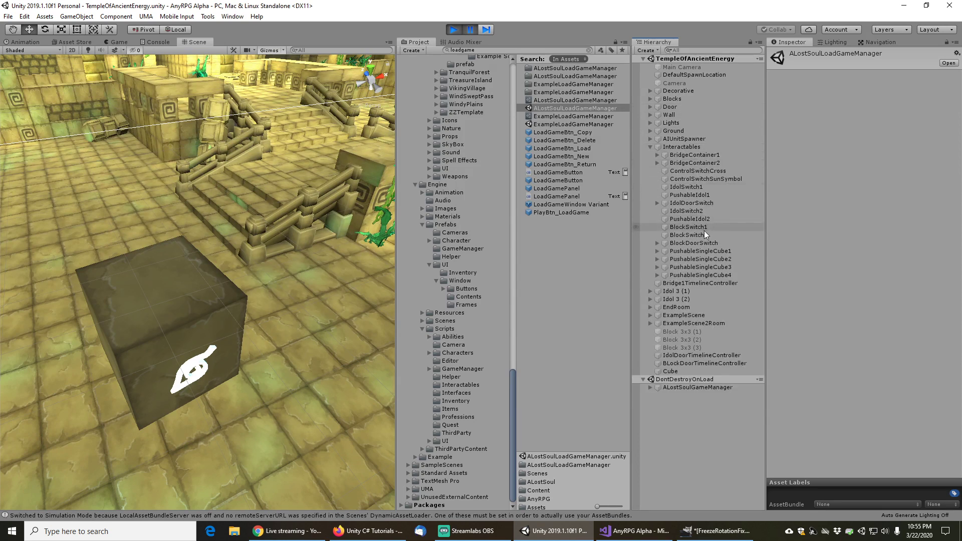
click(697, 259)
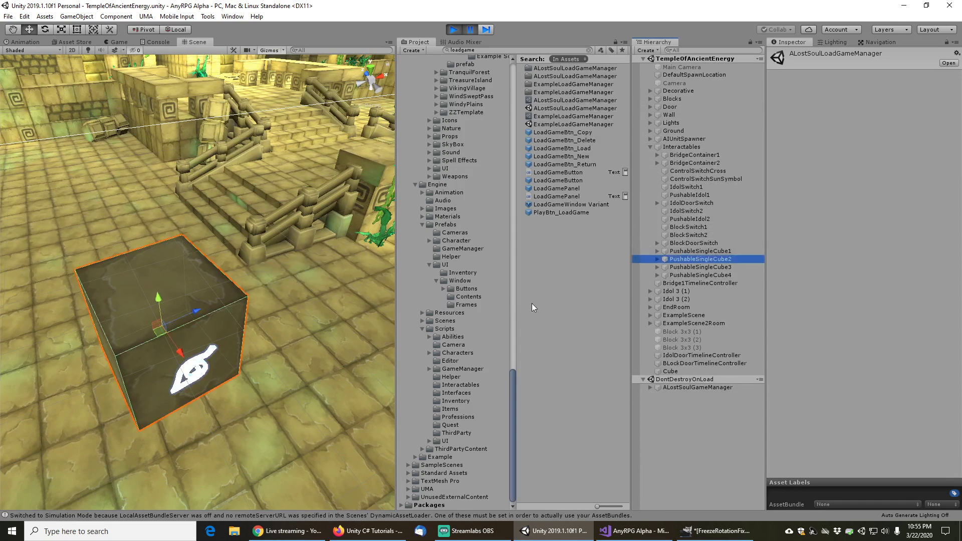
click(771, 449)
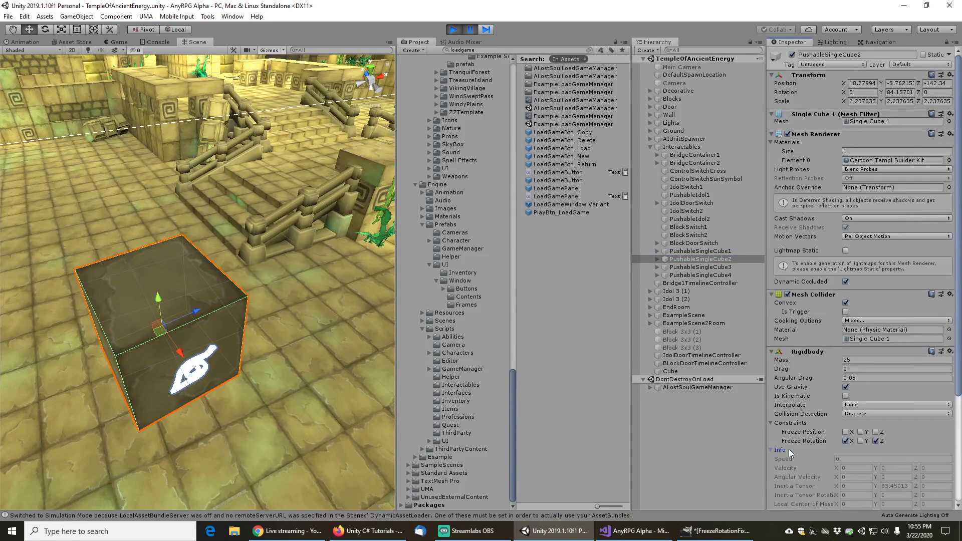
scroll(791, 447, down, 3)
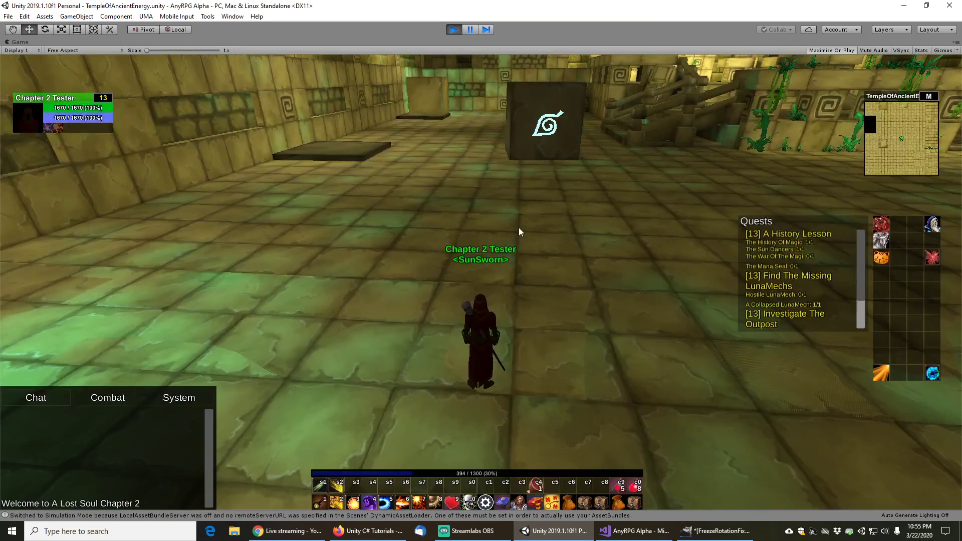
Run the character into the rune cube, confirm it slides without flipping, then stop Play mode.
key(w)
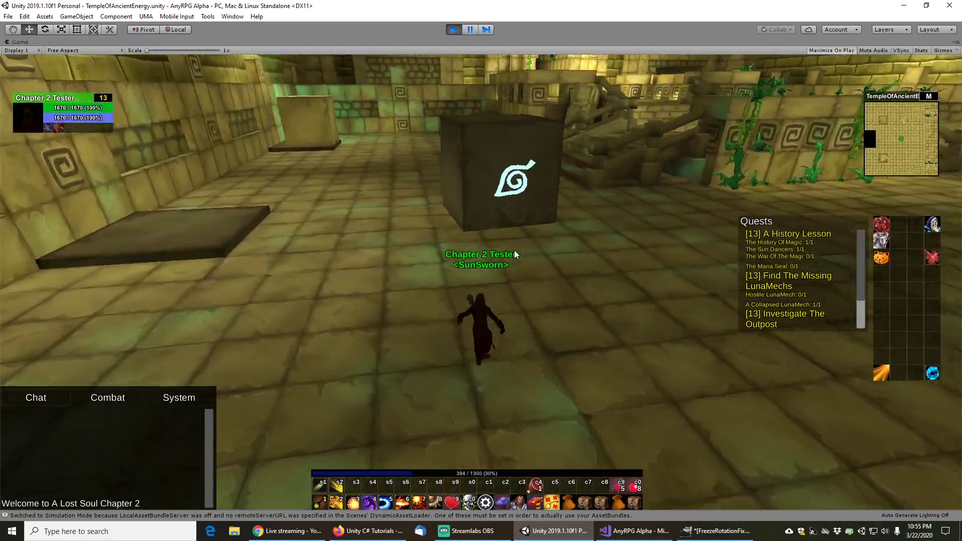
right_drag(514, 250, 233, 4)
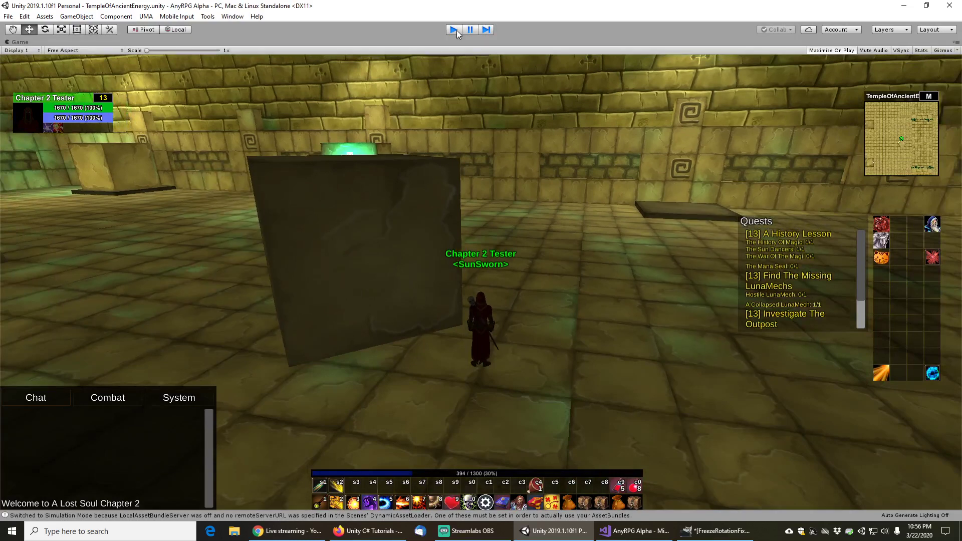
click(455, 29)
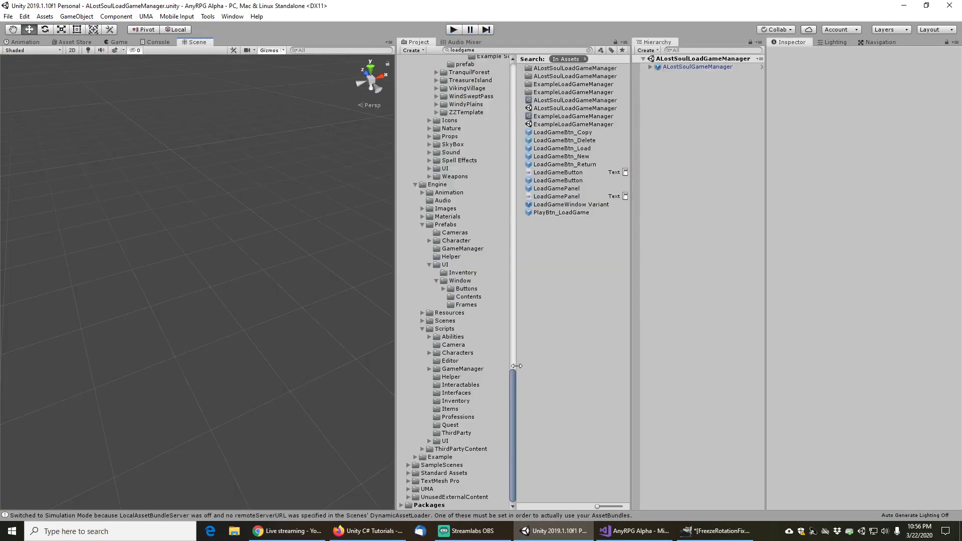
In Firefox, go back to the AnyRPG channel and list its uploaded videos.
click(369, 532)
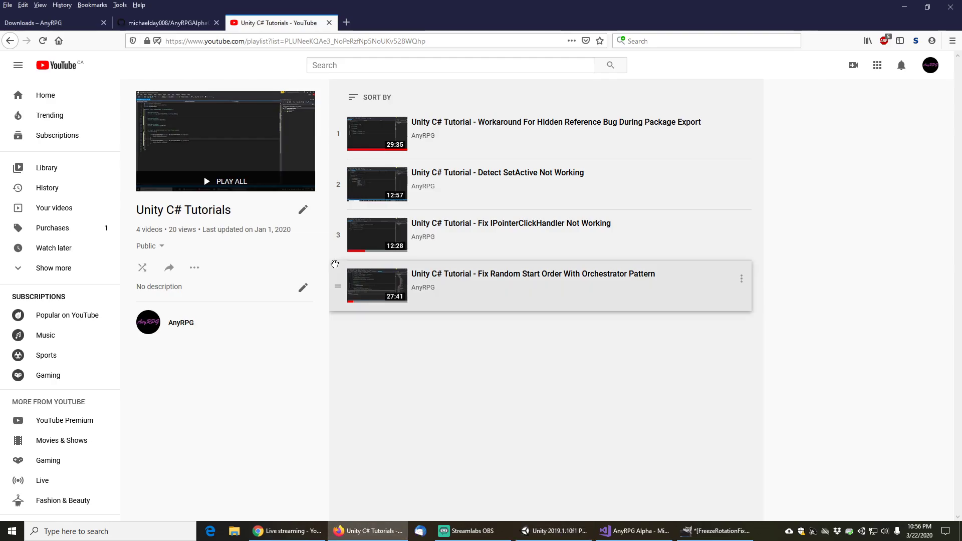
click(9, 42)
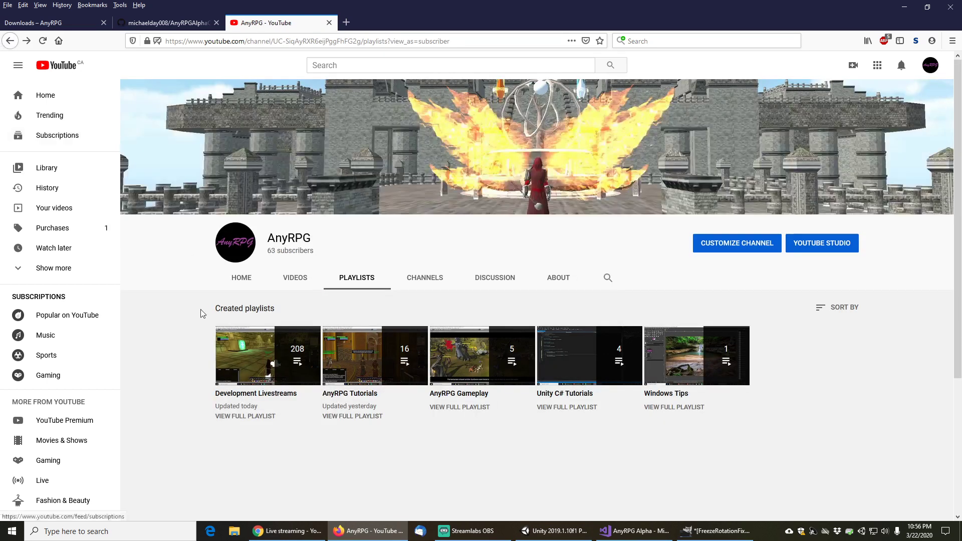
click(293, 277)
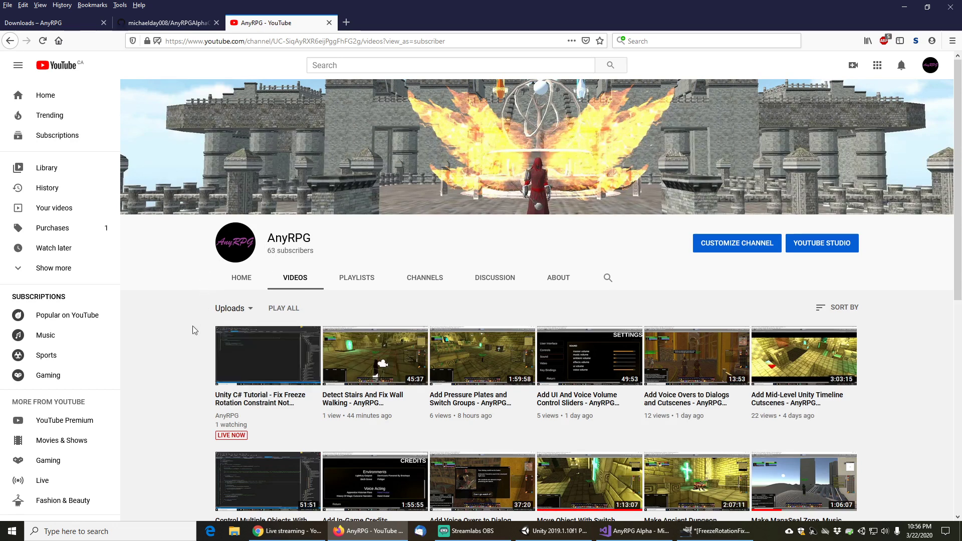